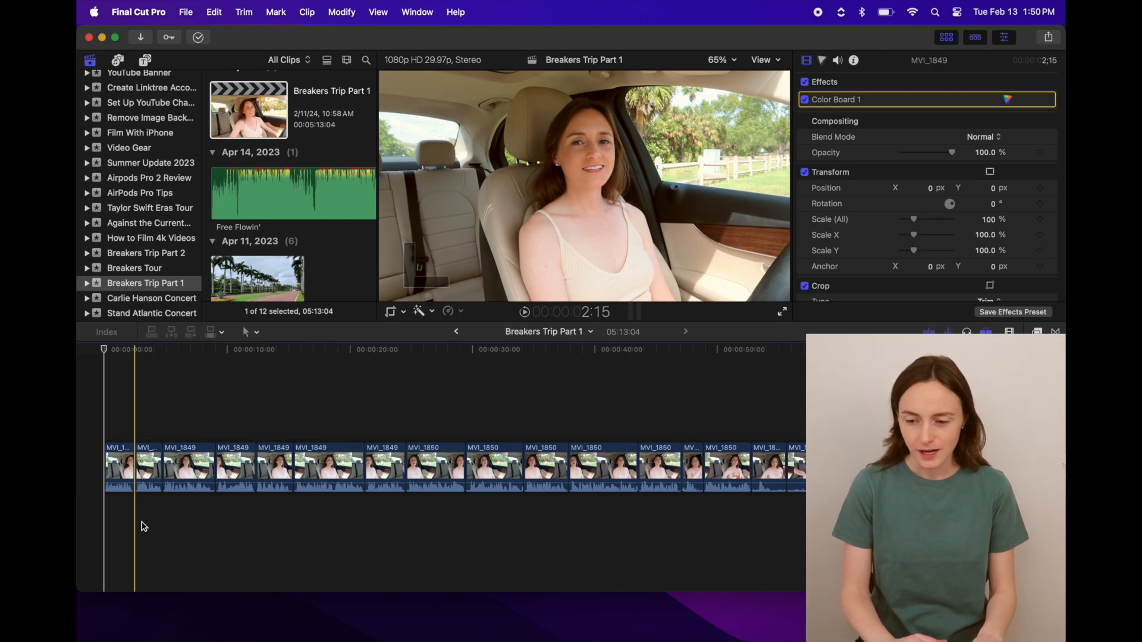
# Export the frame at 2:15 of the Breakers Trip Part 1 timeline to the iCloud Desktop as a still image named Thumbnail Example.
pyautogui.click(142, 526)
pyautogui.click(1048, 37)
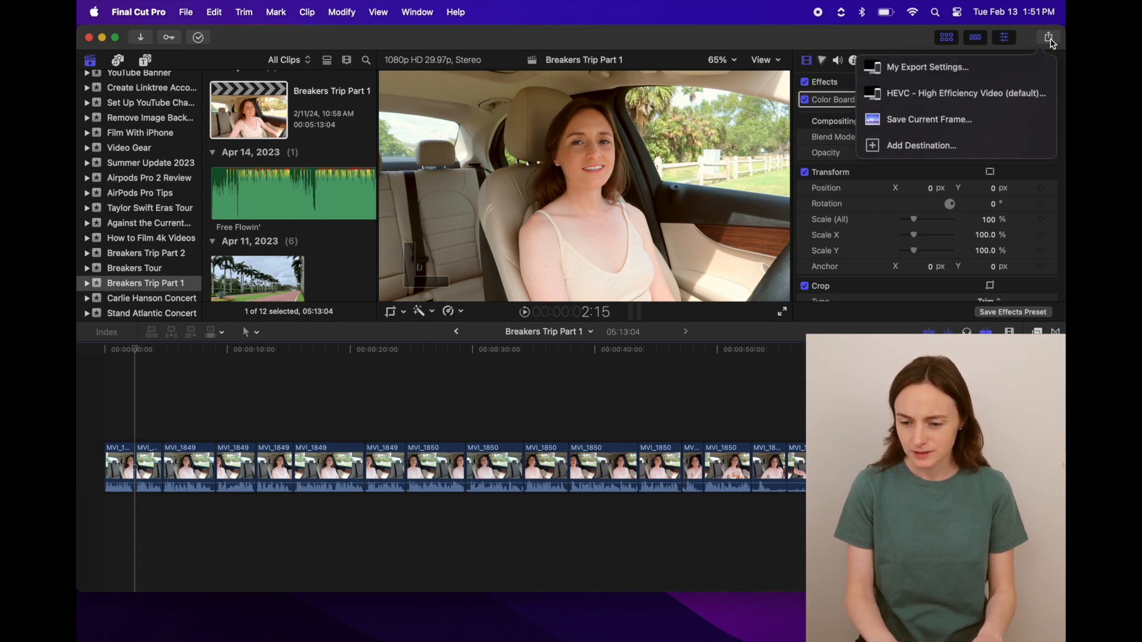
pyautogui.click(960, 122)
pyautogui.click(680, 159)
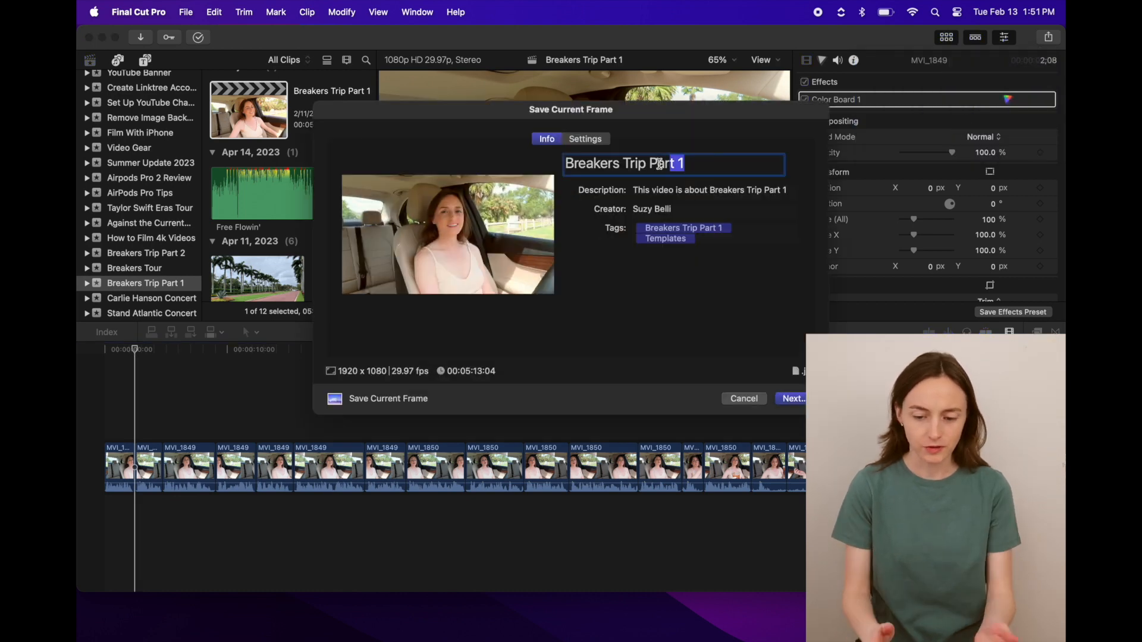
pyautogui.press('super+a')
pyautogui.press('BackSpace')
pyautogui.write('Thumbnail ')
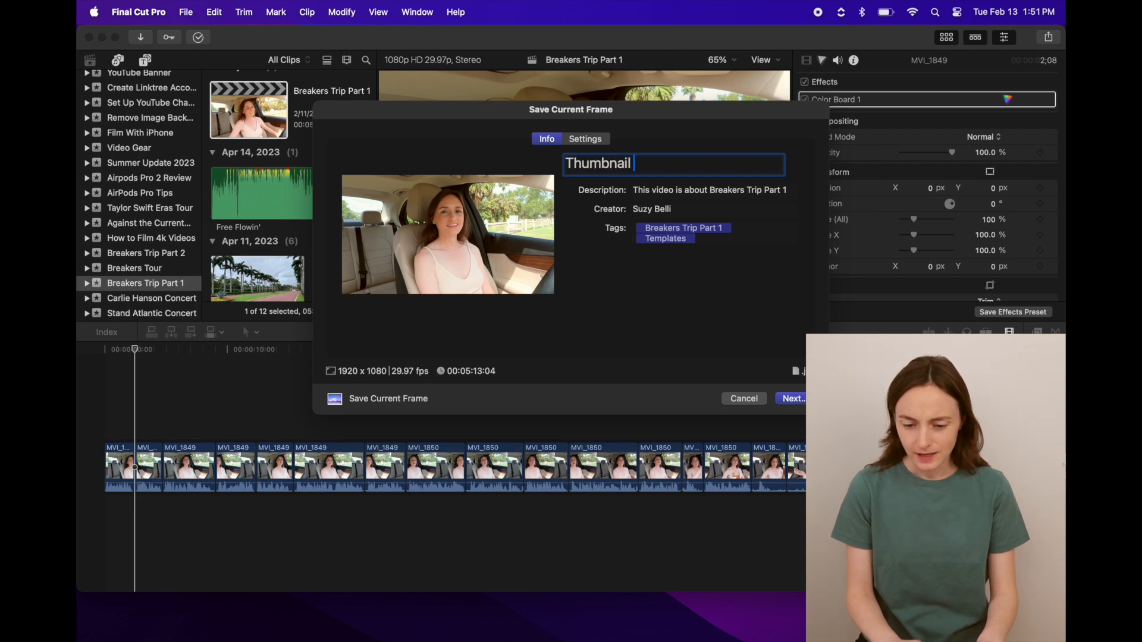
pyautogui.write('Example')
pyautogui.press('Return')
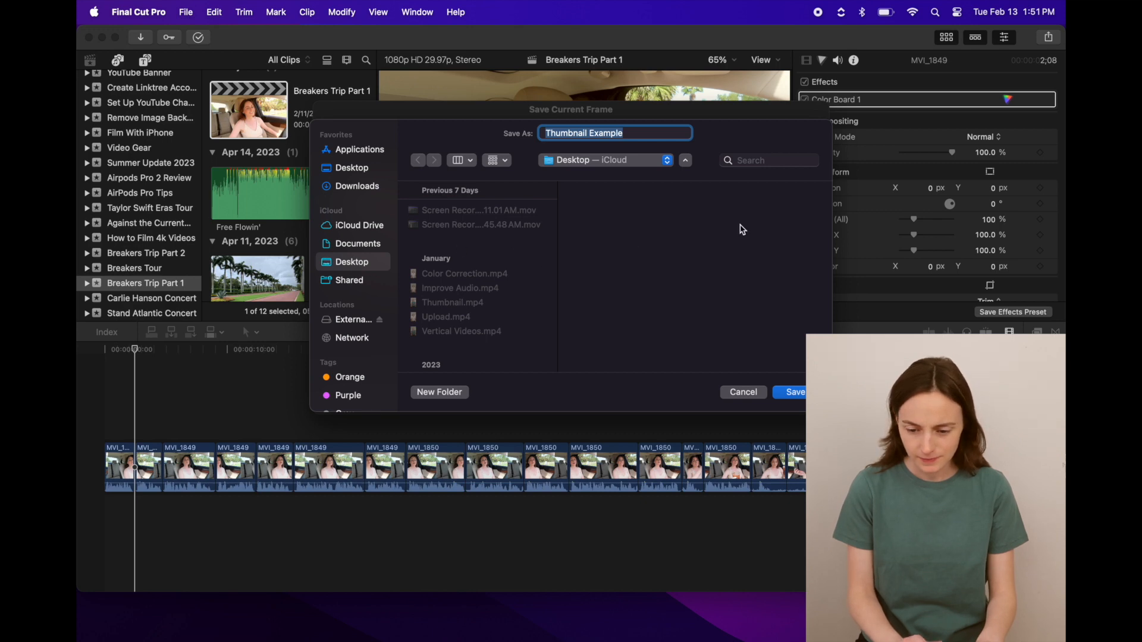
pyautogui.click(795, 392)
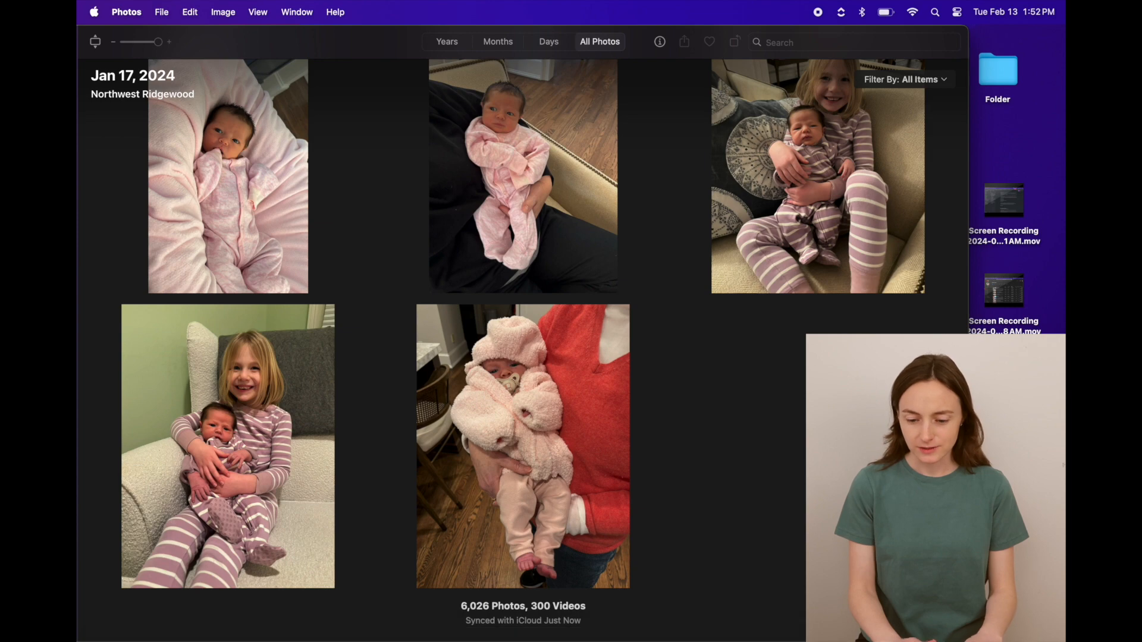
# Switch to Photos and open the newly imported car portrait for editing in an enlarged window.
pyautogui.moveTo(1004, 458); pyautogui.dragTo(735, 453)
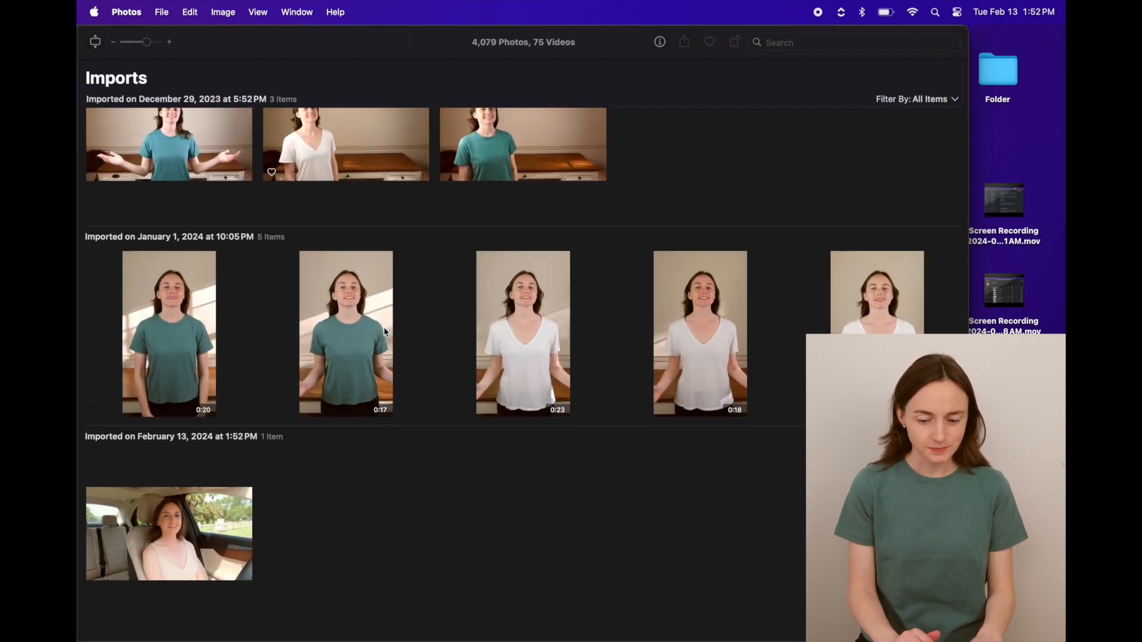
pyautogui.doubleClick(220, 539)
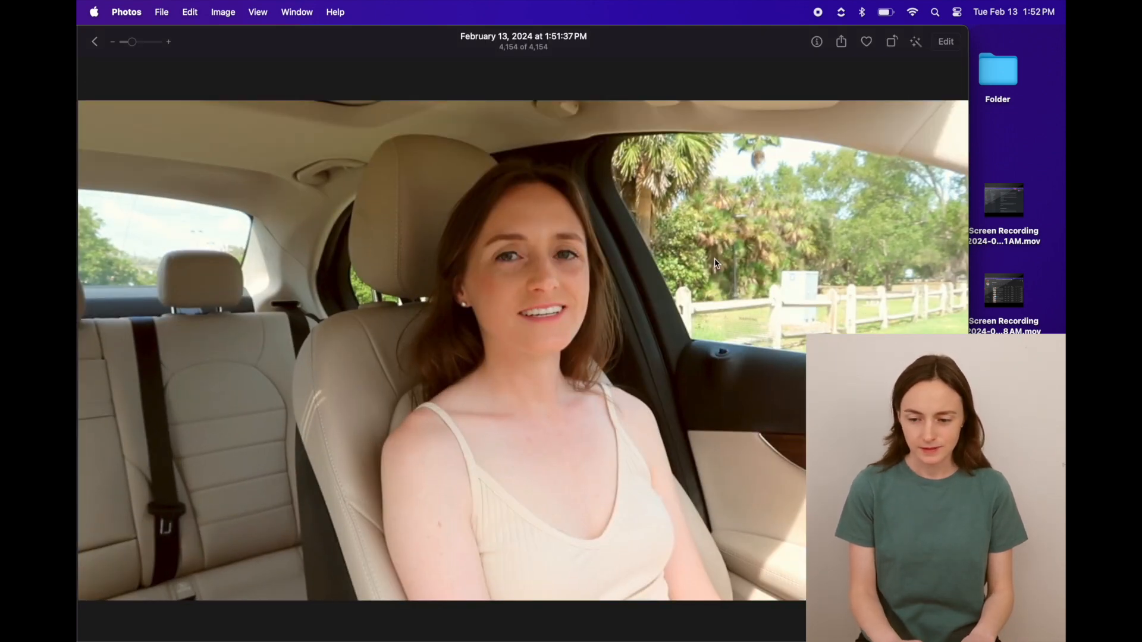
pyautogui.click(945, 42)
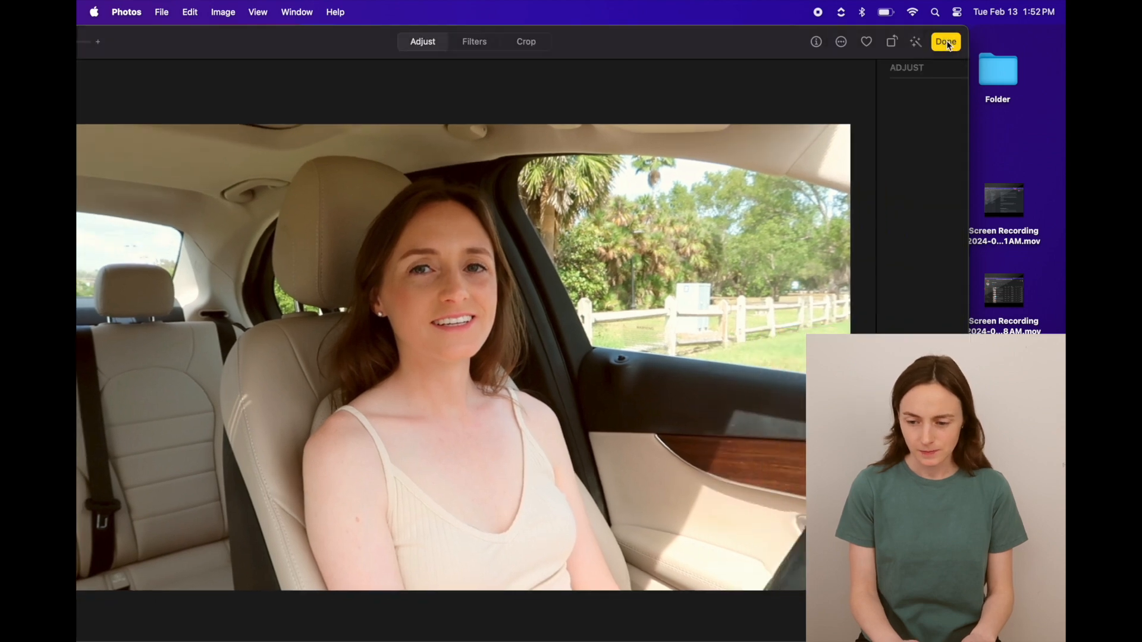
pyautogui.doubleClick(610, 51)
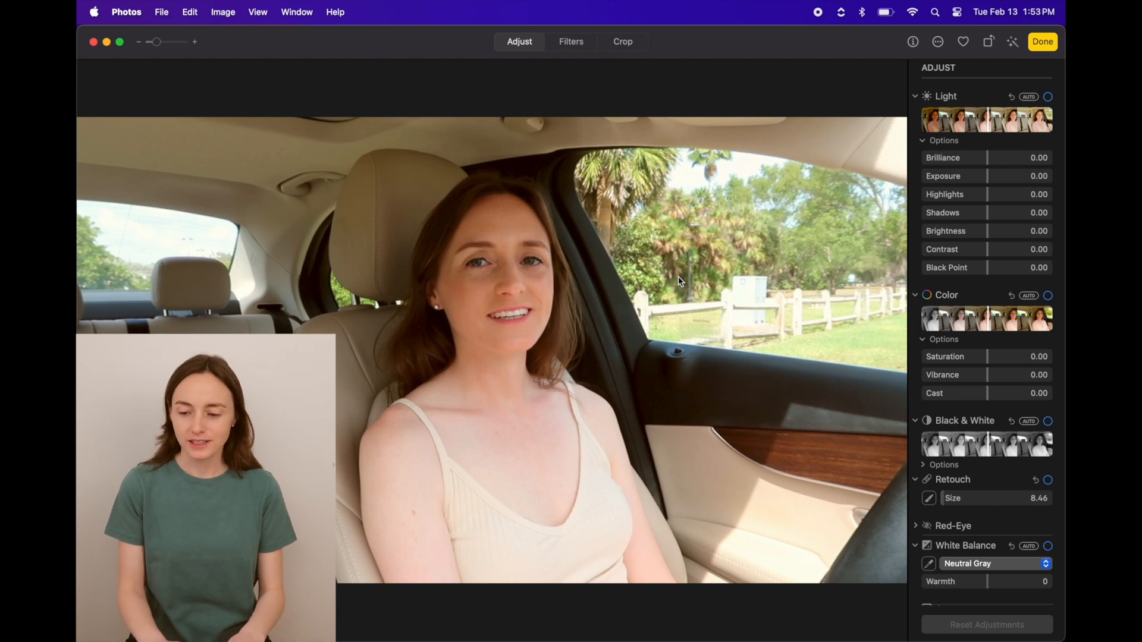
# Set the photo's Brilliance to 0.25, Exposure and Highlights to 0.07, Shadows to -0.13, Brightness to 0.12 and Contrast to -0.06.
pyautogui.moveTo(990, 159); pyautogui.dragTo(999, 237)
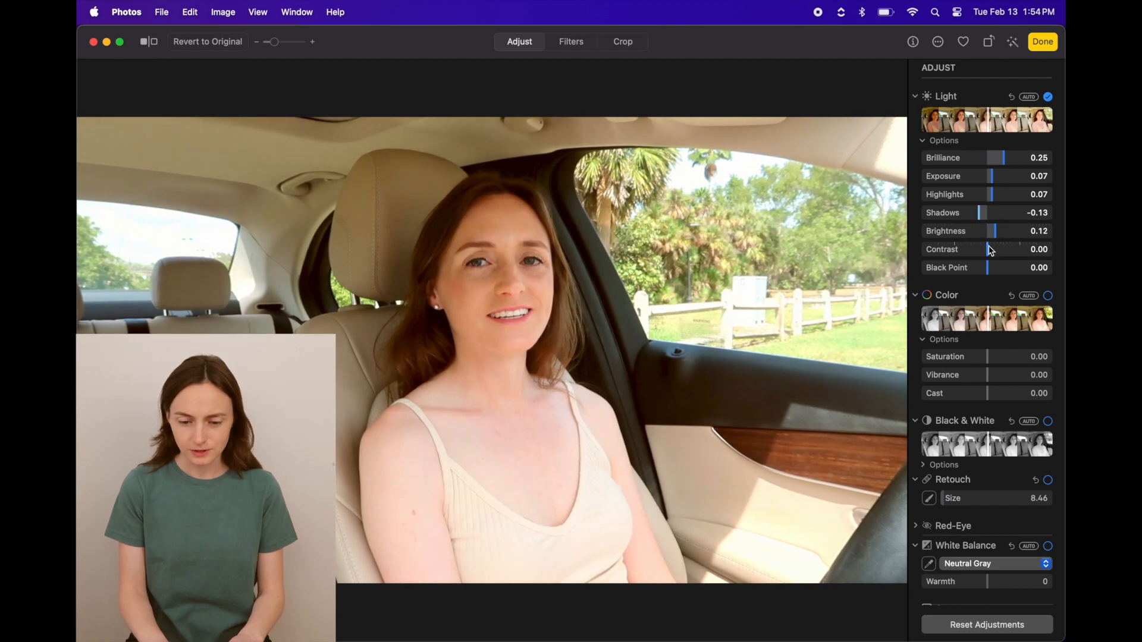
pyautogui.moveTo(987, 254)
pyautogui.mouseDown()
pyautogui.moveTo(977, 255)
pyautogui.moveTo(986, 257)
pyautogui.mouseUp()
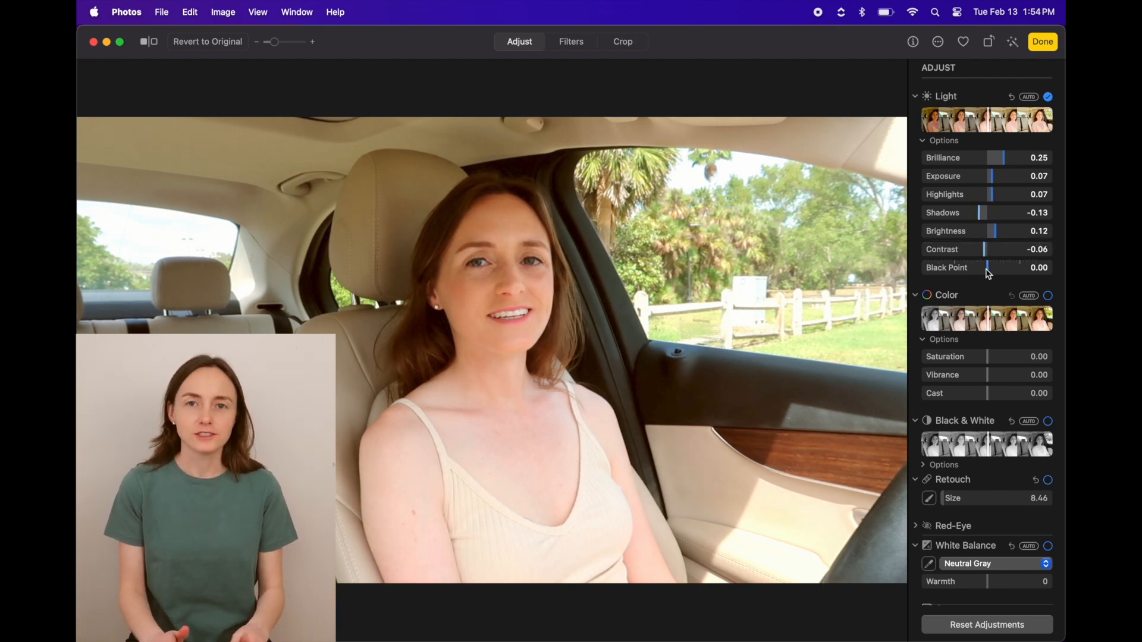
# Set the photo's Saturation to 0.13, Vibrance to 0.10 and white balance Warmth to 6.
pyautogui.scroll(-3, 988, 280)
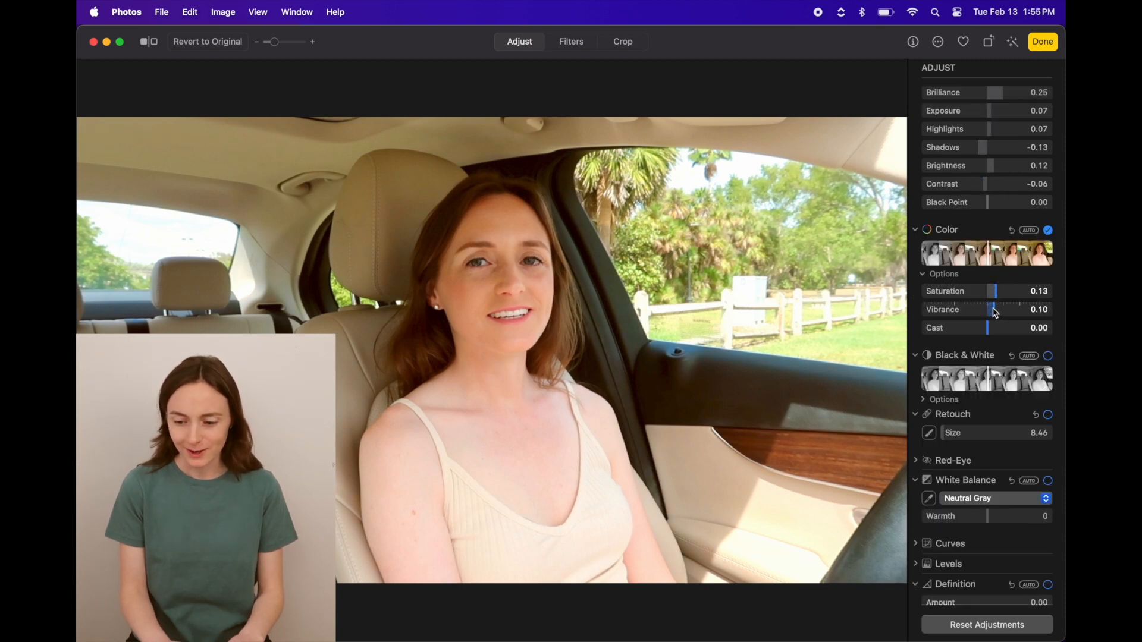
pyautogui.scroll(-3, 995, 312)
pyautogui.scroll(-5, 996, 314)
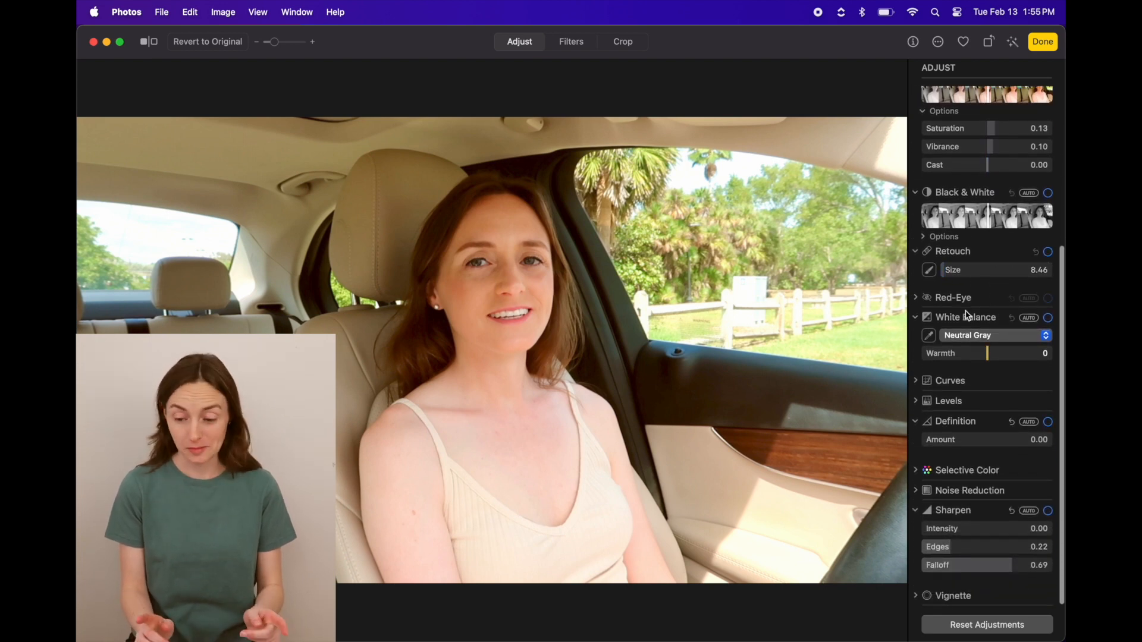
pyautogui.moveTo(989, 354); pyautogui.dragTo(1000, 357)
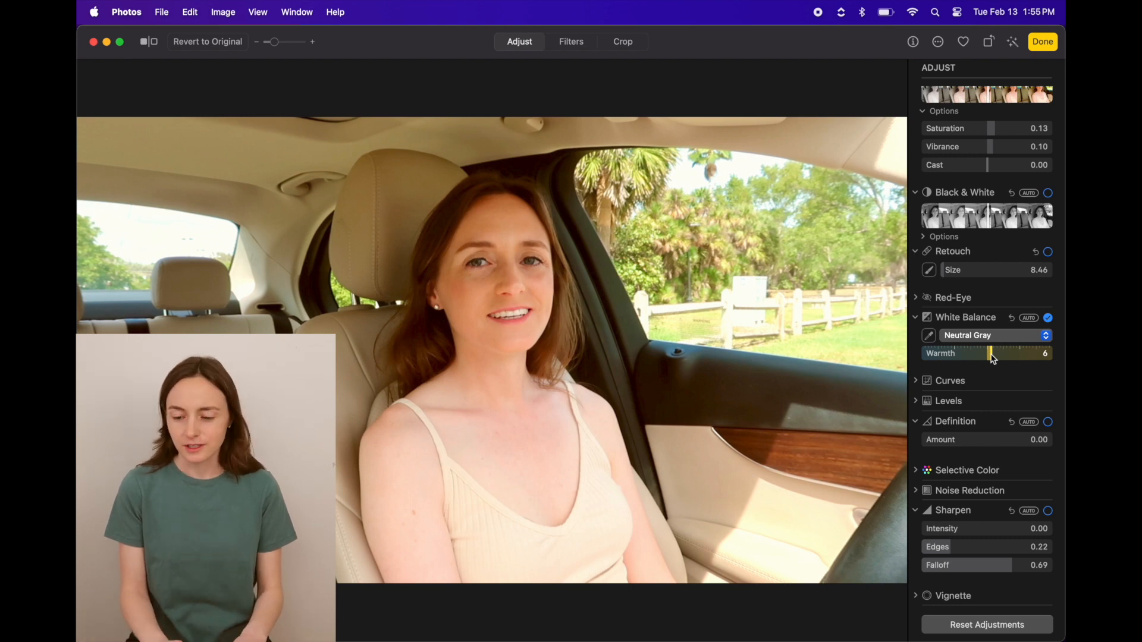
# Remove the dark spot on the woman's arm with the Retouch brush at size 18.98.
pyautogui.scroll(3, 994, 357)
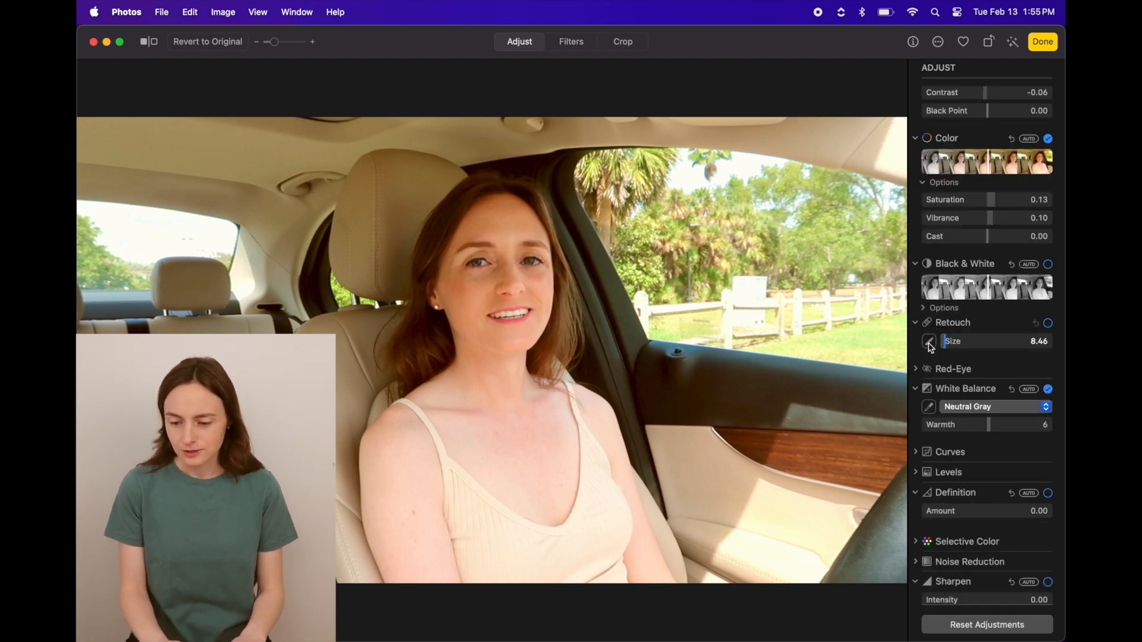
pyautogui.click(930, 345)
pyautogui.moveTo(946, 346); pyautogui.dragTo(951, 341)
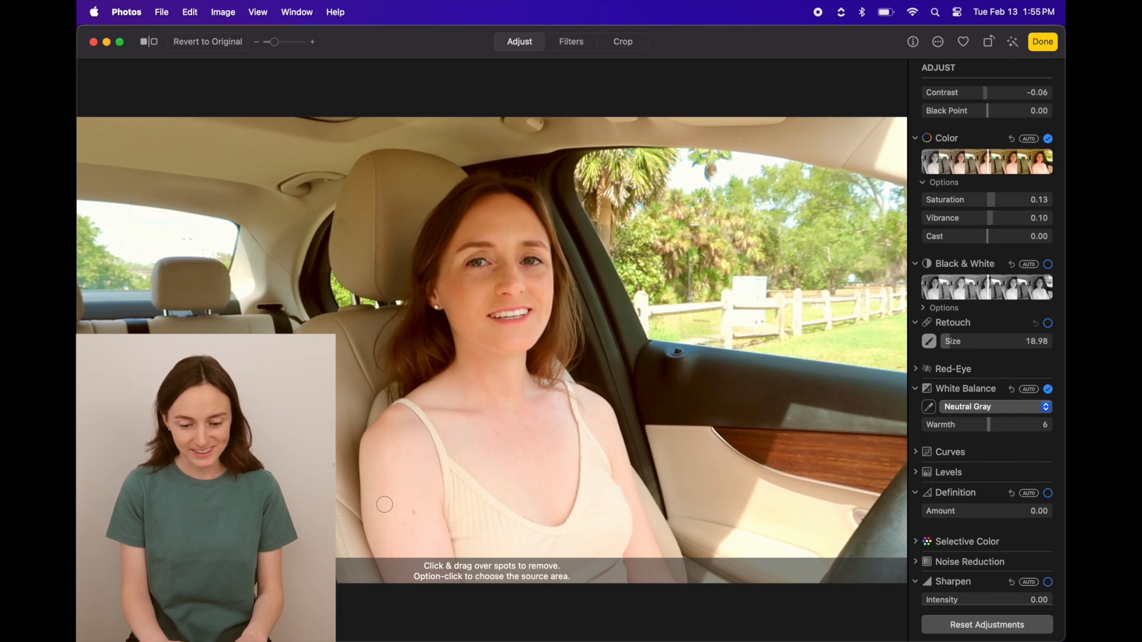
pyautogui.click(414, 514)
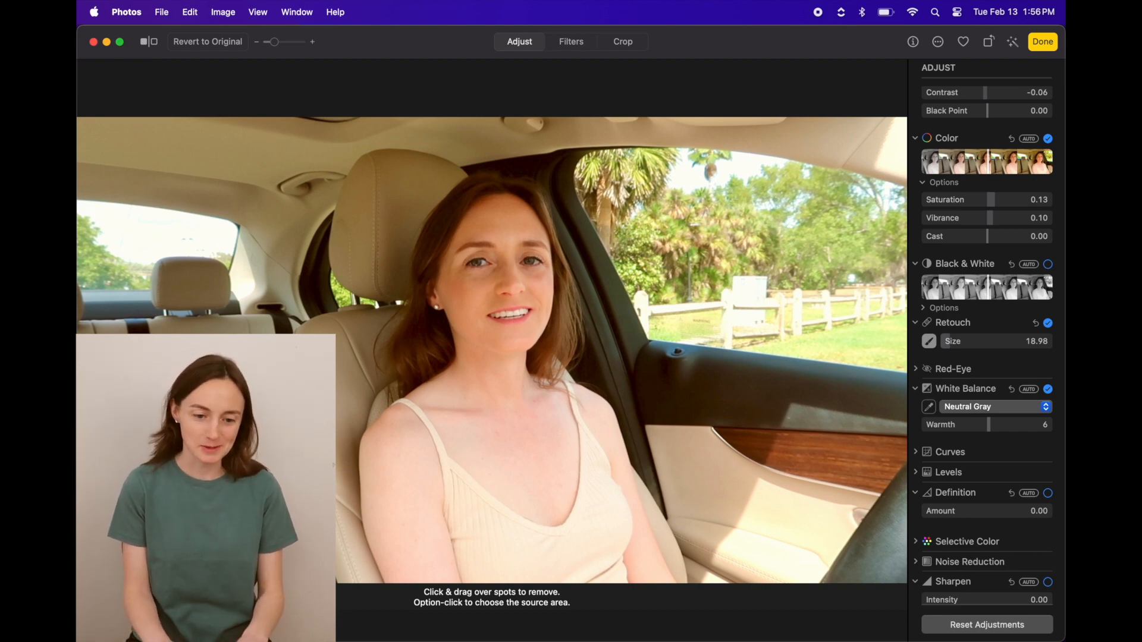
# Undo the added retouch, and undo and redo the photo edit as a whole.
pyautogui.click(190, 13)
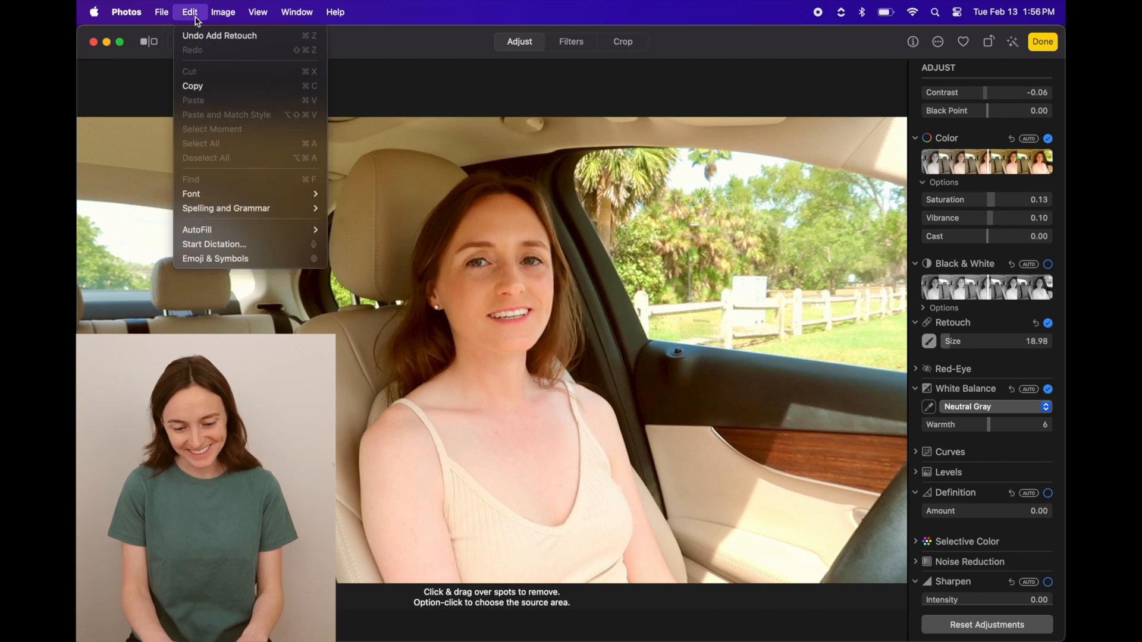
pyautogui.click(197, 34)
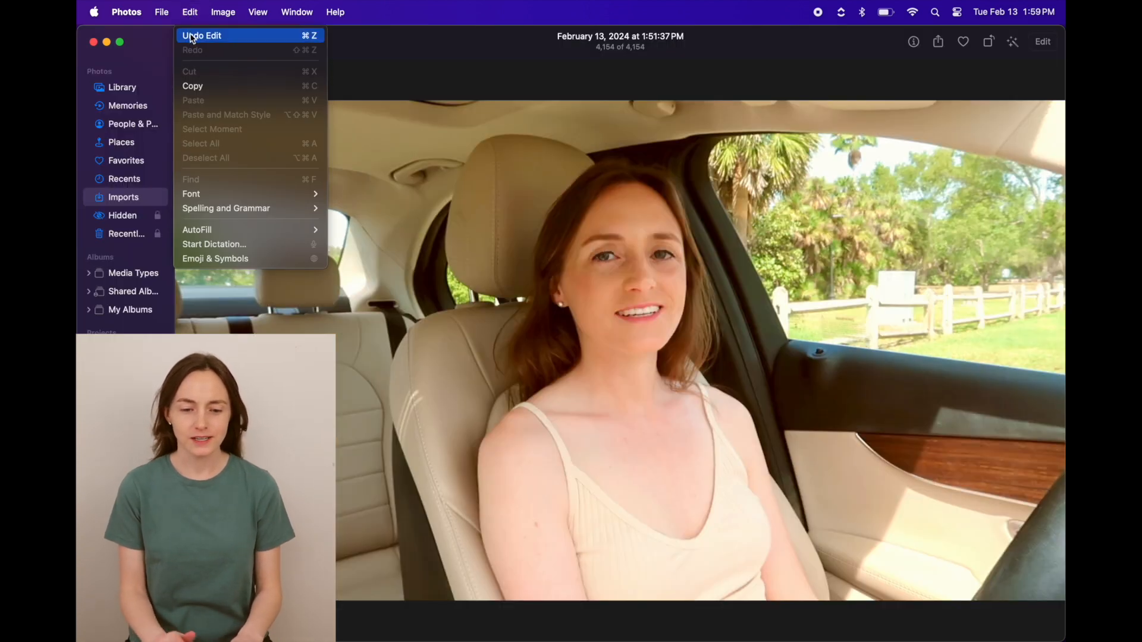
pyautogui.click(192, 37)
pyautogui.click(190, 12)
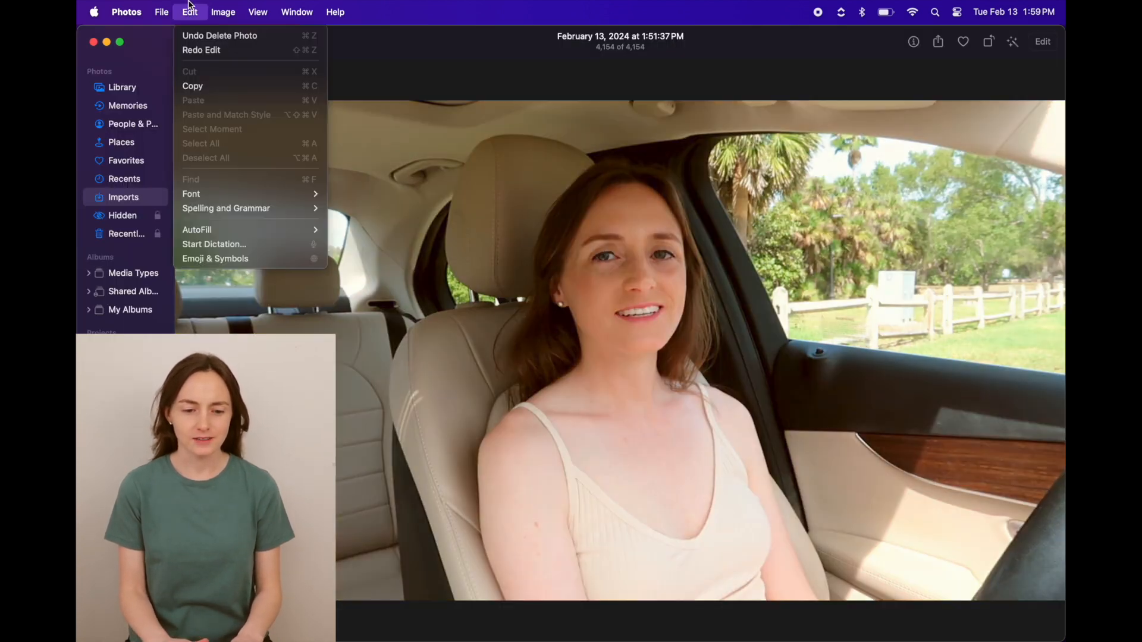
pyautogui.click(195, 53)
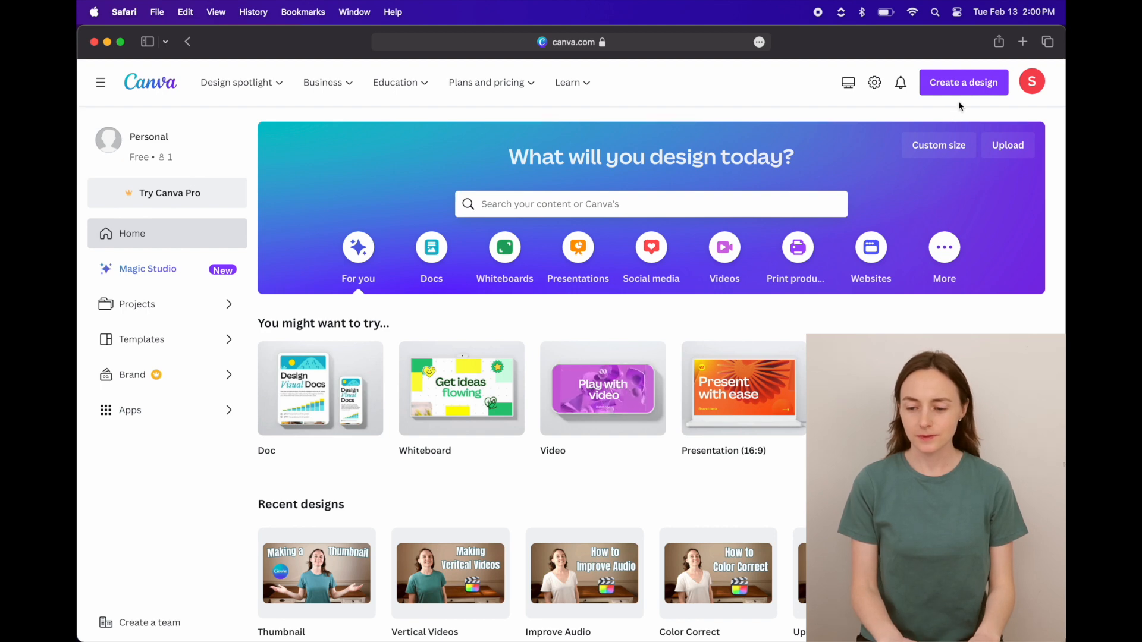
# Switch to Canva in Safari and create a new YouTube Thumbnail design.
pyautogui.click(960, 88)
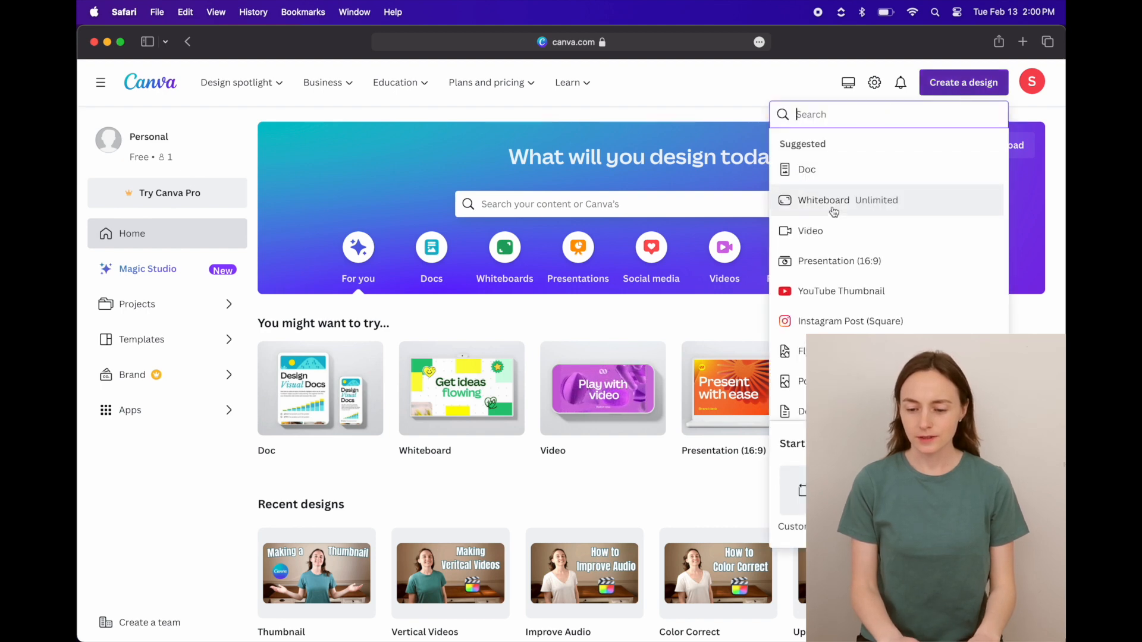
pyautogui.click(839, 292)
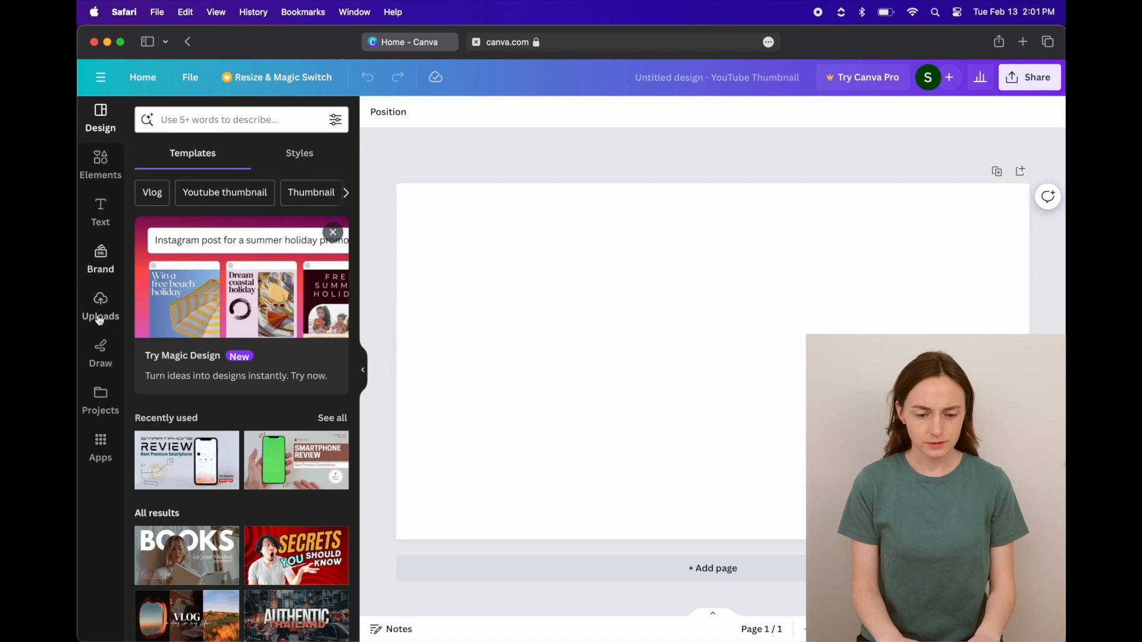
# Upload the edited car portrait from the Photos library to the design's uploads.
pyautogui.click(101, 314)
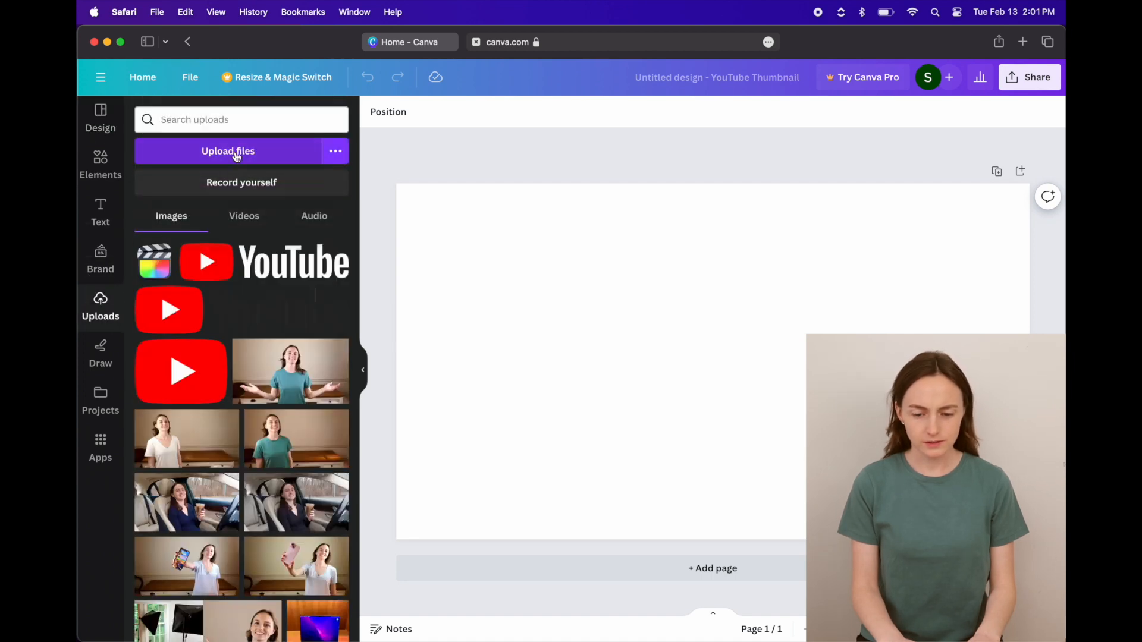
pyautogui.click(275, 158)
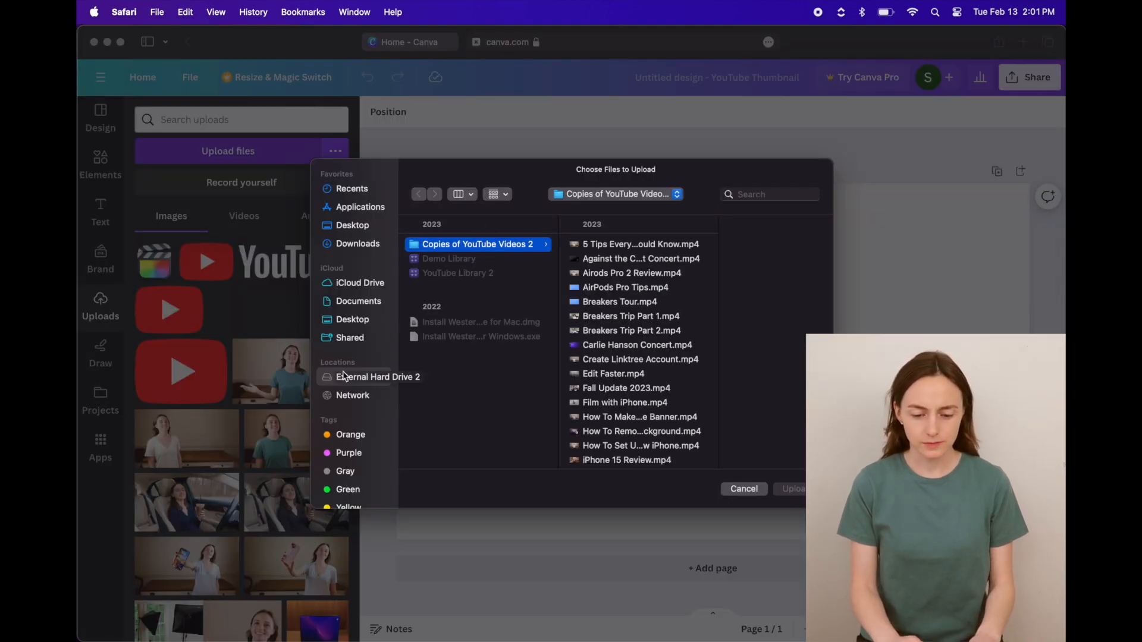
pyautogui.scroll(-5, 343, 376)
pyautogui.click(349, 476)
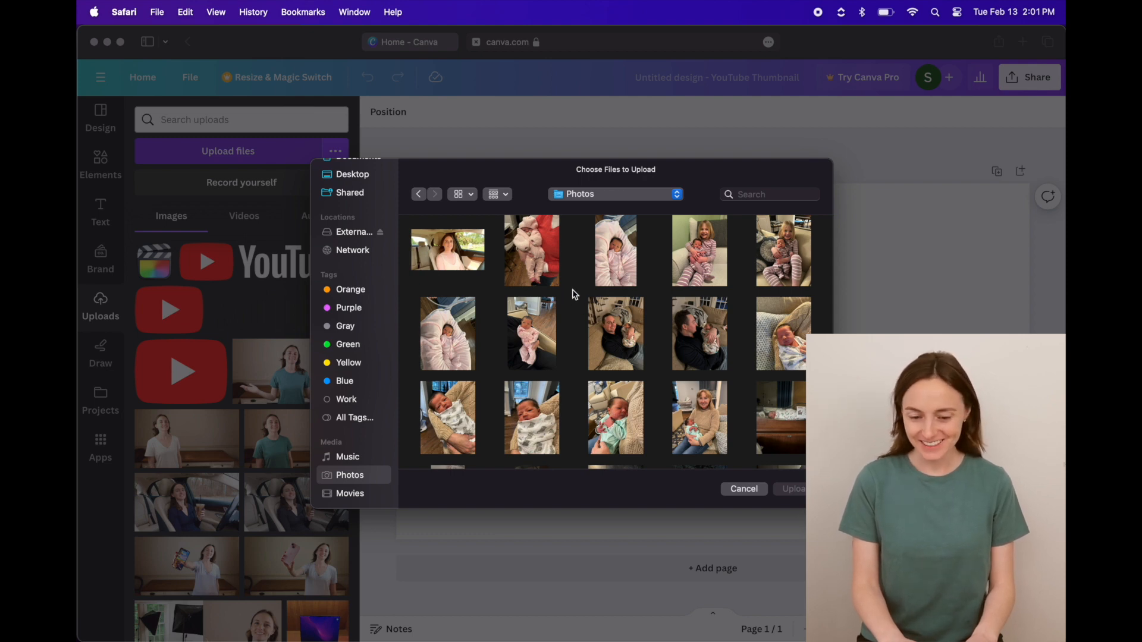
pyautogui.click(454, 250)
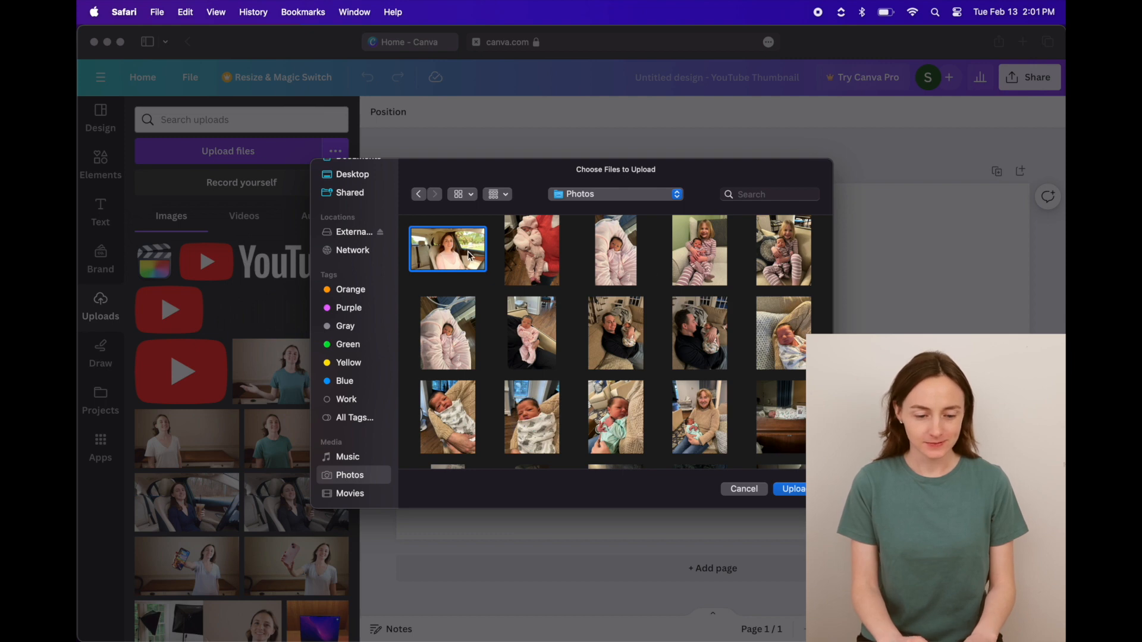
pyautogui.click(790, 489)
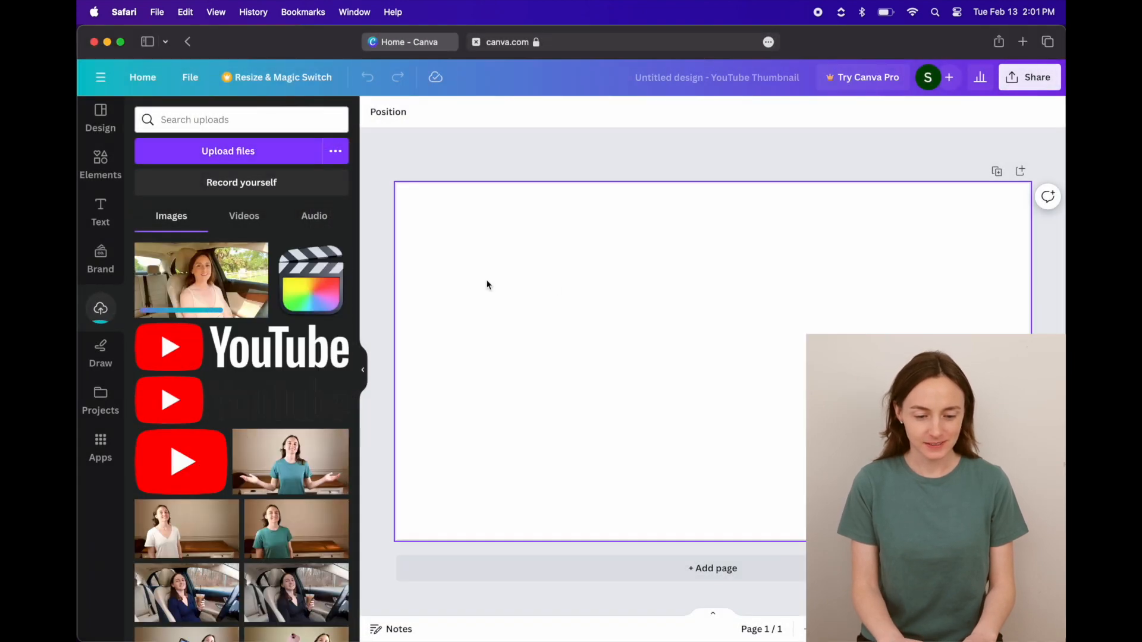
# Place the uploaded car portrait on the page and enlarge it to fill the whole thumbnail.
pyautogui.click(204, 285)
pyautogui.moveTo(769, 398); pyautogui.dragTo(852, 444)
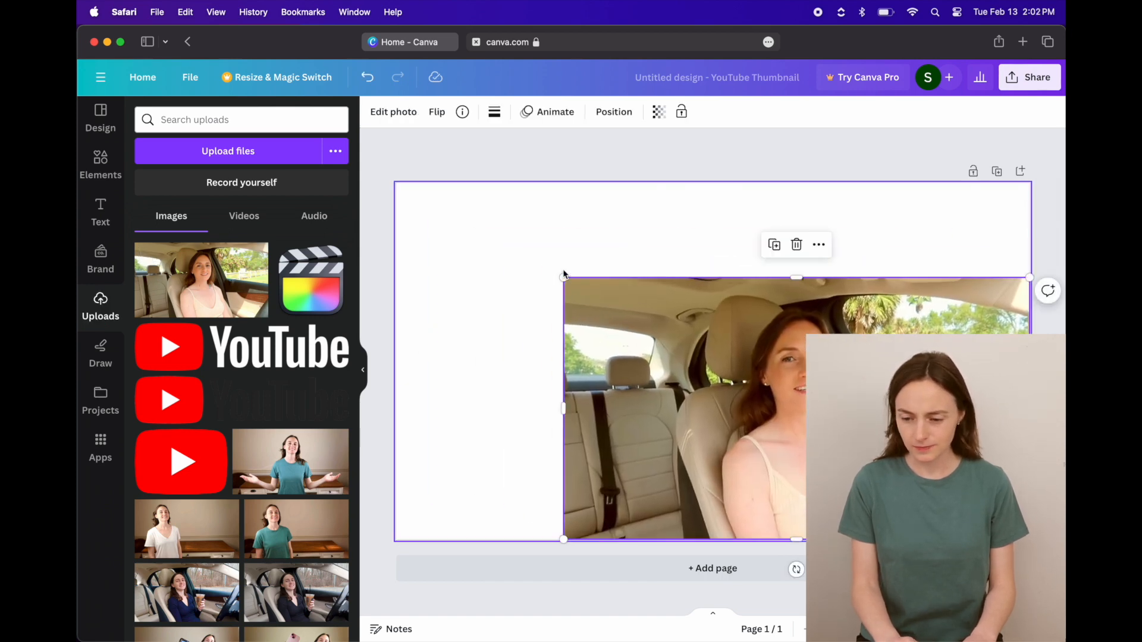
pyautogui.moveTo(564, 278); pyautogui.dragTo(386, 192)
pyautogui.click(379, 156)
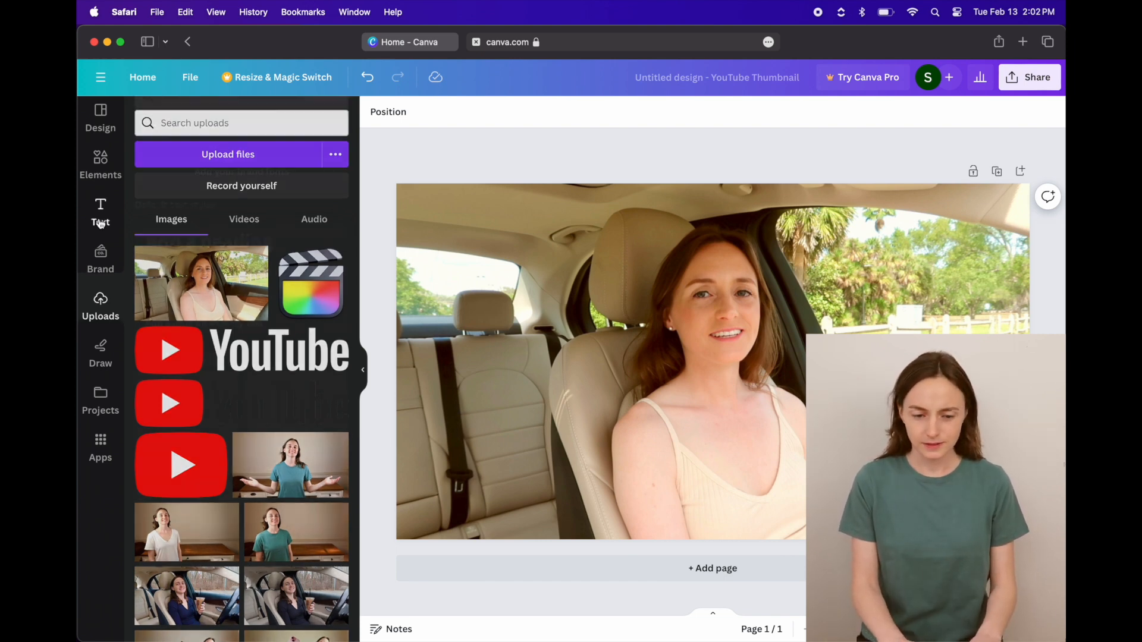
# Add a text box reading "Florida Guide" and move it to the upper-left area of the thumbnail.
pyautogui.click(102, 220)
pyautogui.click(244, 157)
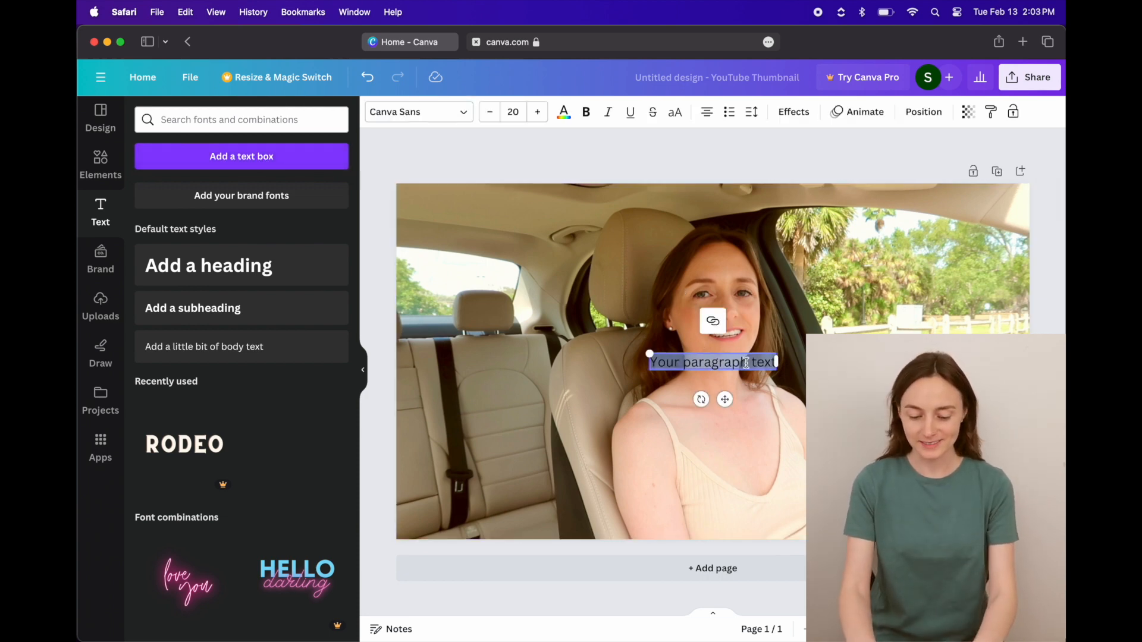
pyautogui.write('Florida')
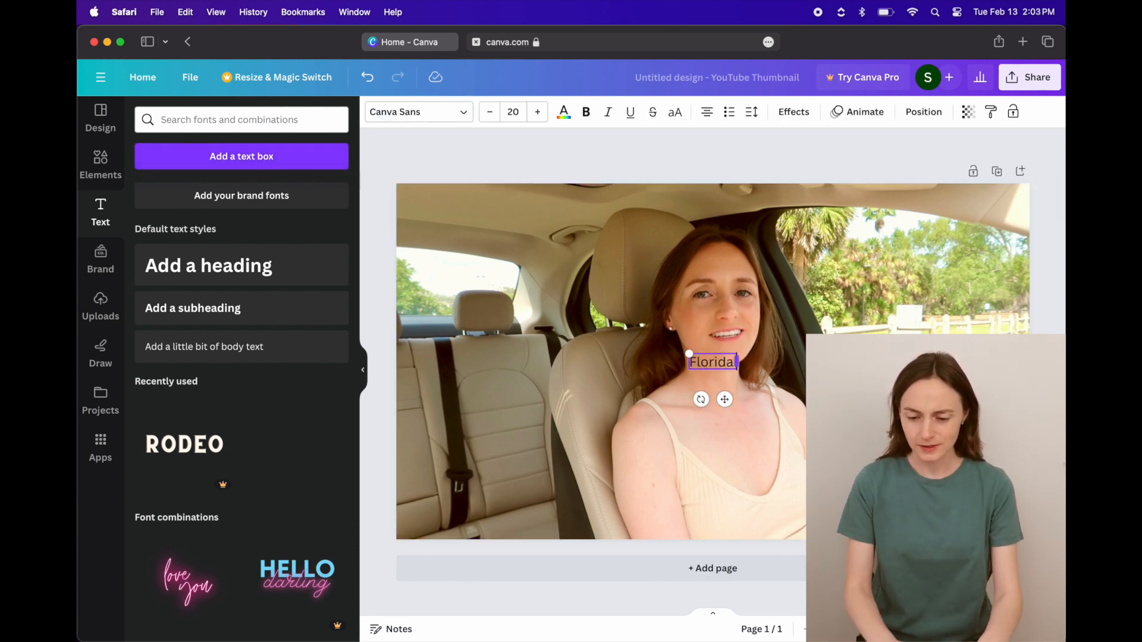
pyautogui.write(' Guide')
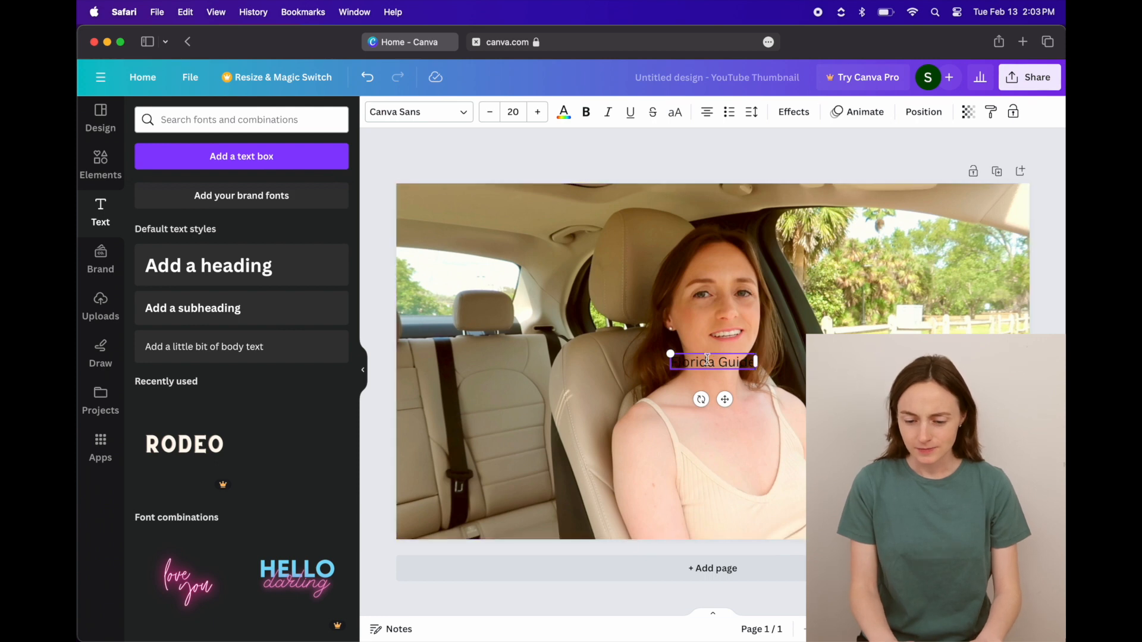
pyautogui.click(668, 323)
pyautogui.moveTo(712, 366); pyautogui.dragTo(505, 230)
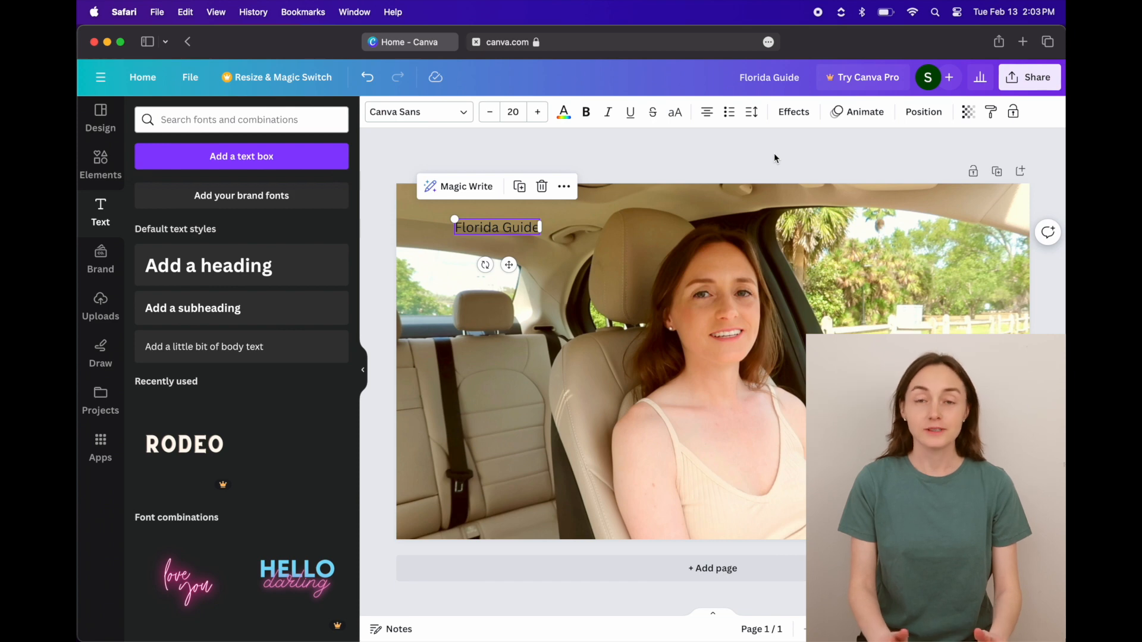
# Apply the Background text effect to the "Florida Guide" title.
pyautogui.click(791, 116)
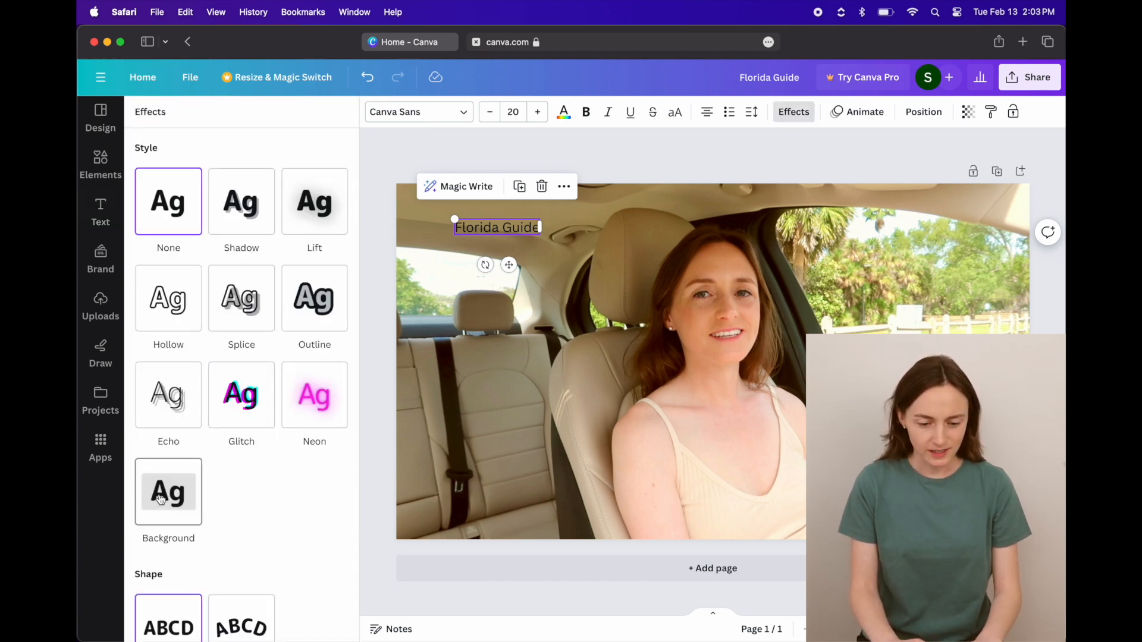
pyautogui.click(189, 474)
pyautogui.scroll(-3, 287, 501)
pyautogui.scroll(-2, 287, 502)
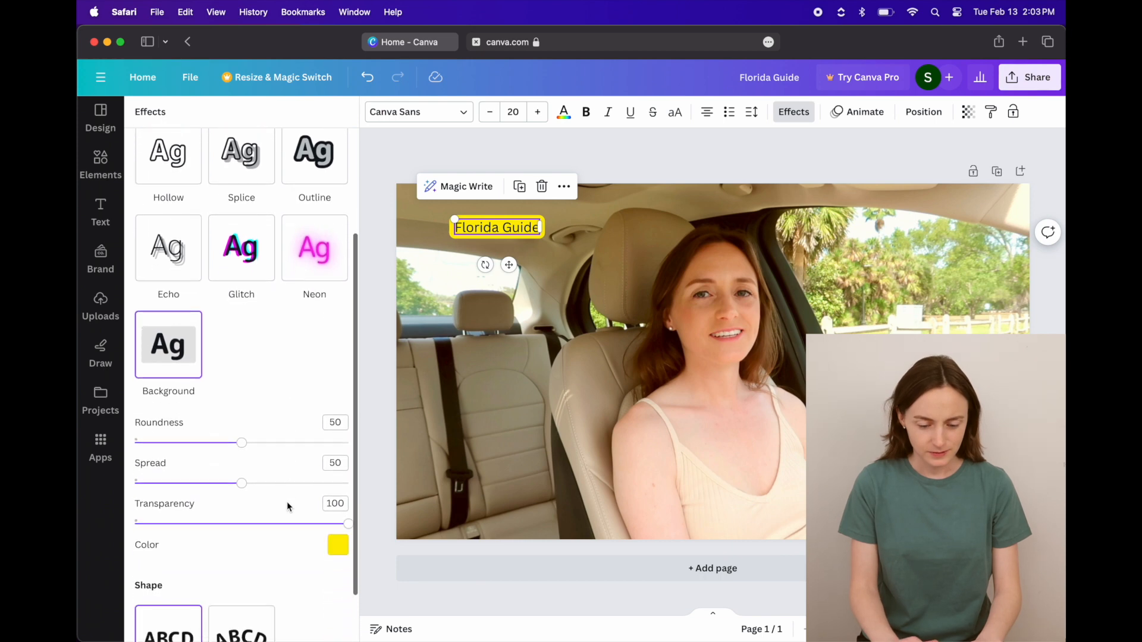
# Set the title's background color to a custom bright blue.
pyautogui.click(338, 545)
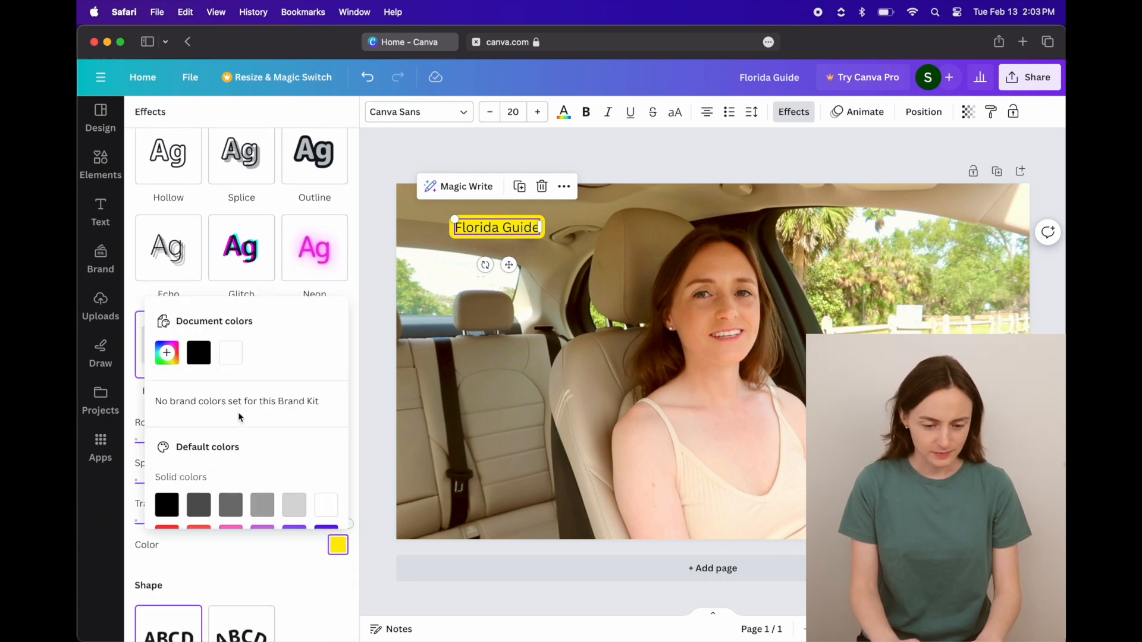
pyautogui.click(167, 355)
pyautogui.moveTo(197, 469); pyautogui.dragTo(267, 467)
pyautogui.click(214, 556)
# Give the title the Curve shape with a value of 10 and enlarge its text to size 94.5.
pyautogui.scroll(-2, 214, 556)
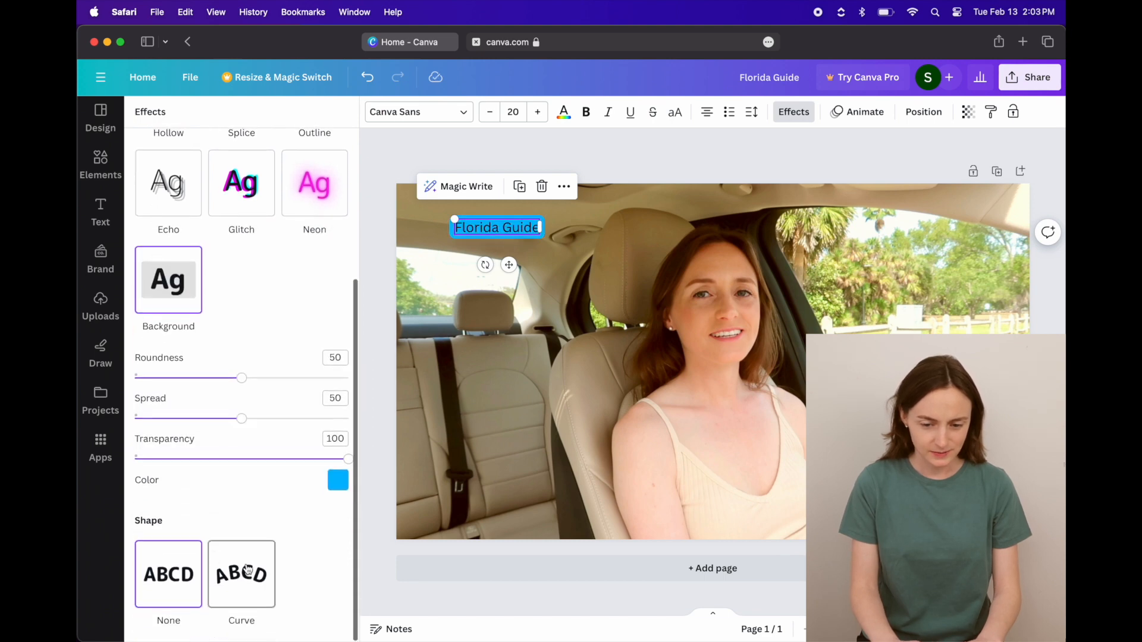
pyautogui.click(246, 572)
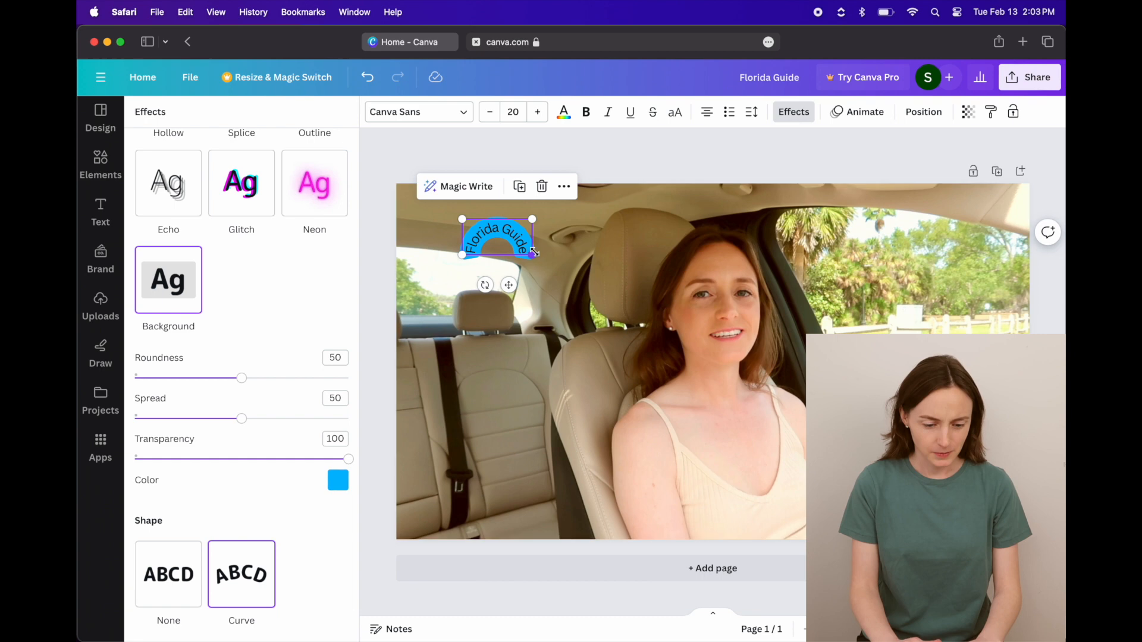
pyautogui.moveTo(533, 256); pyautogui.dragTo(793, 388)
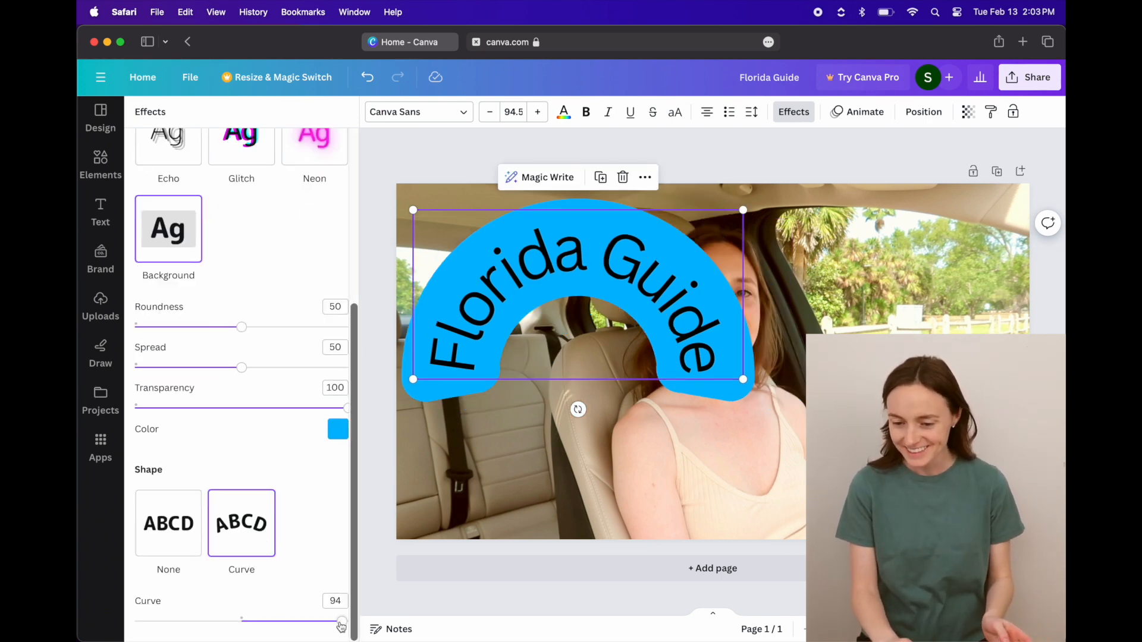
pyautogui.moveTo(341, 625); pyautogui.dragTo(272, 624)
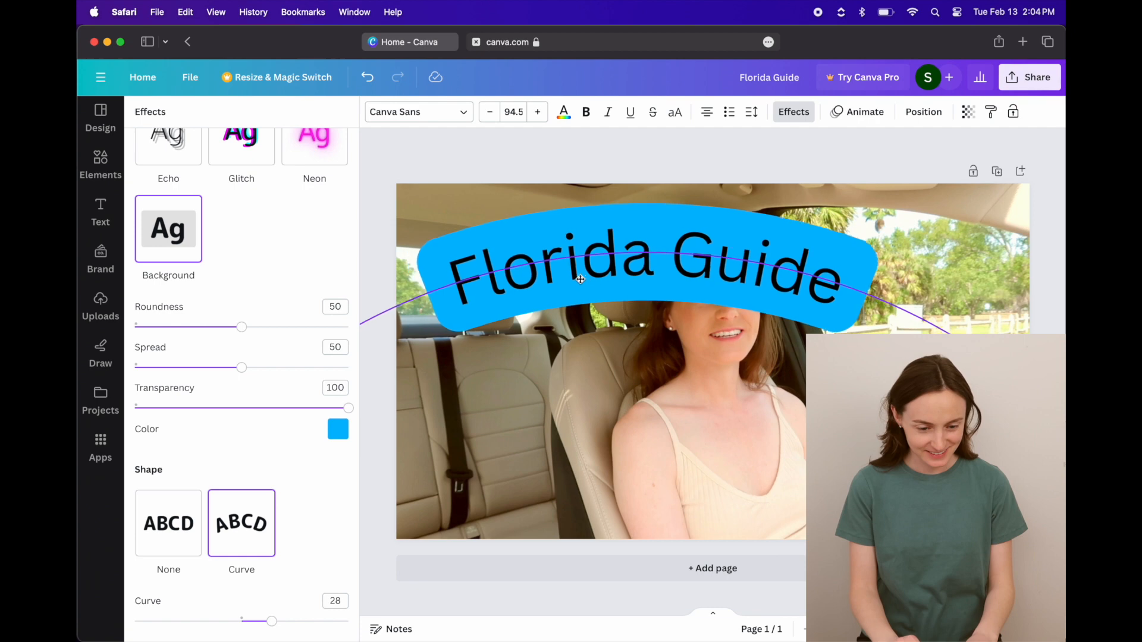
# Try the Hollow effect on the title and go back to the Background effect.
pyautogui.scroll(5, 266, 482)
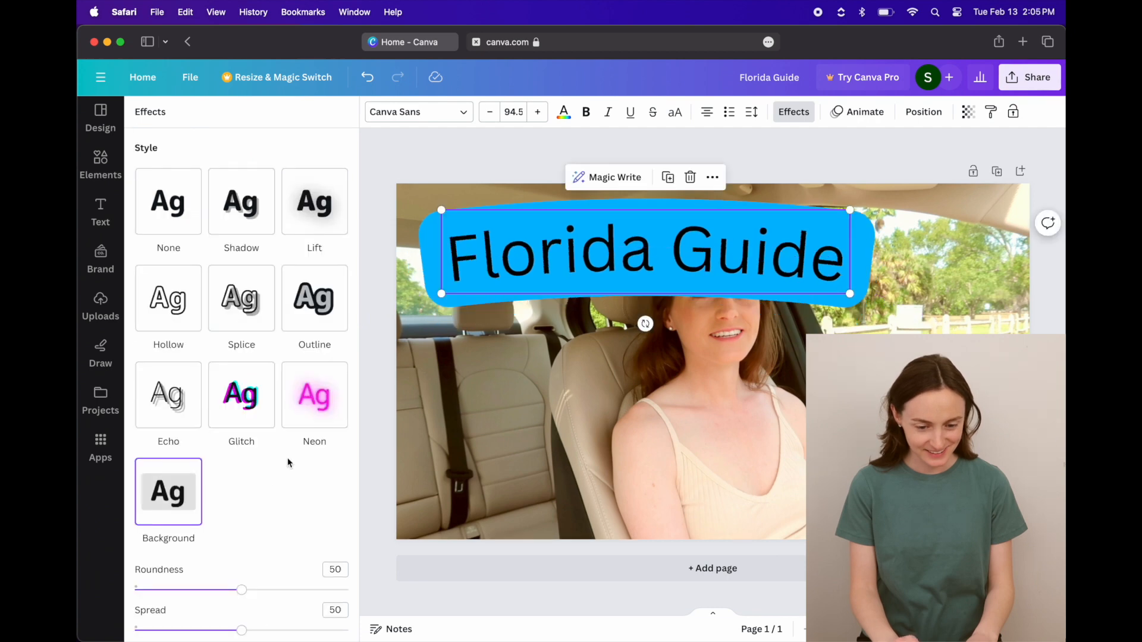
pyautogui.click(174, 306)
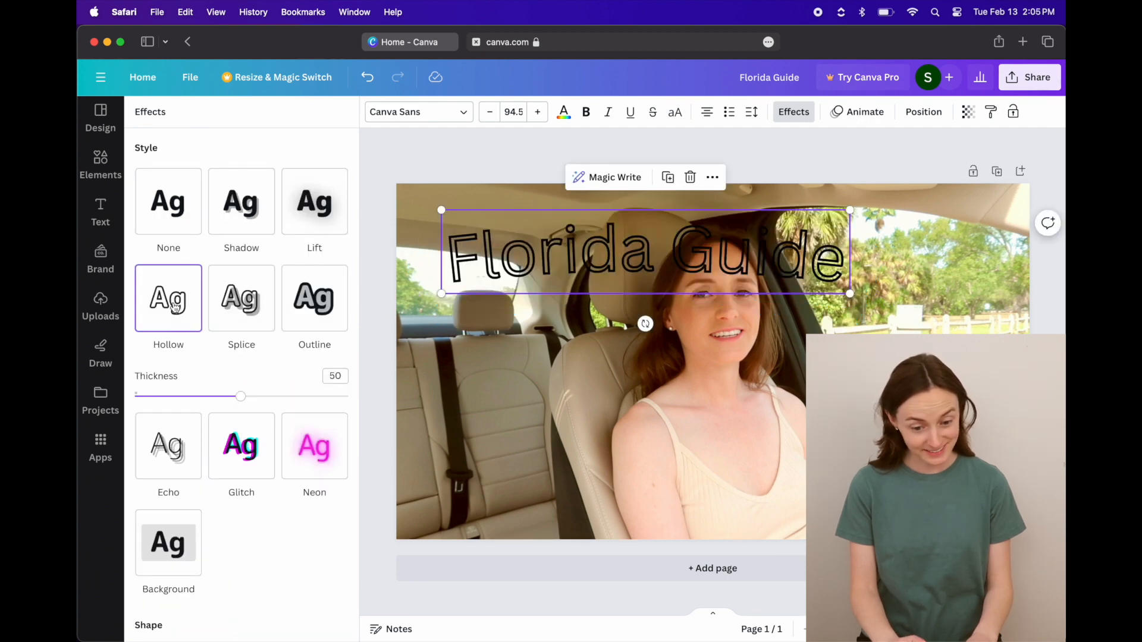
pyautogui.scroll(-3, 174, 305)
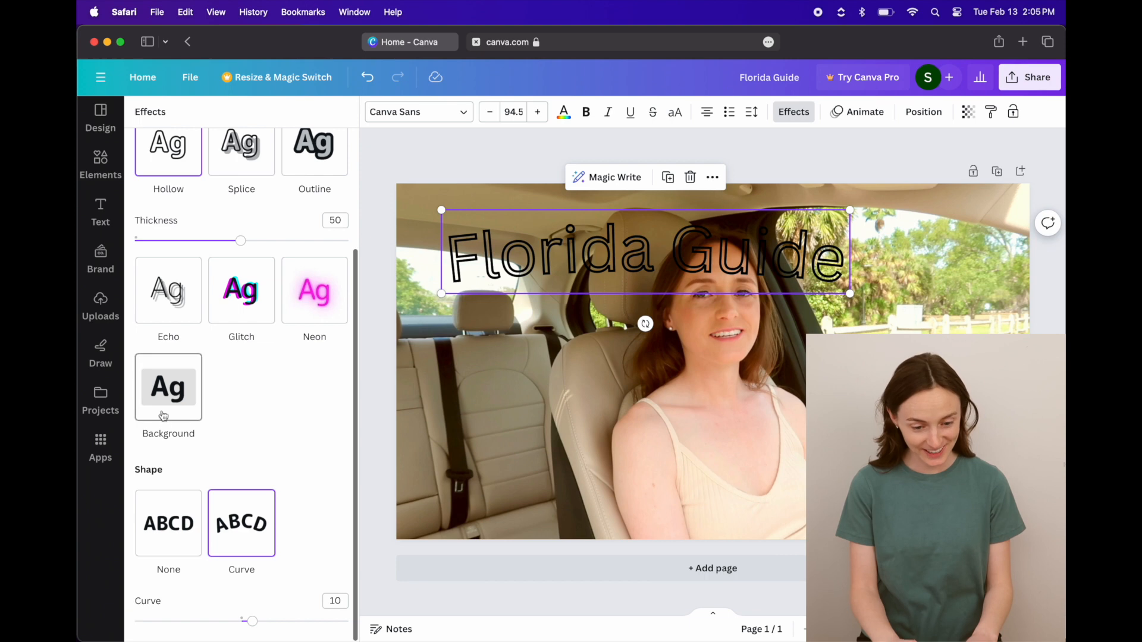
pyautogui.click(182, 410)
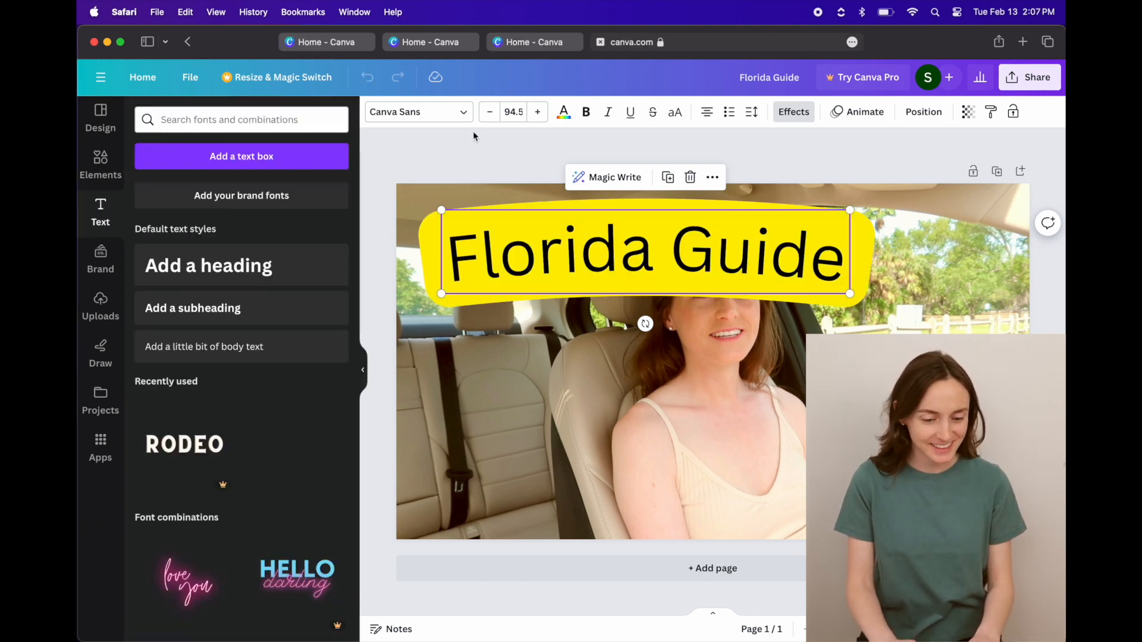
# Set the "Florida Guide" title's font to Anton and its background to the light purple default color.
pyautogui.click(466, 114)
pyautogui.scroll(-3, 175, 360)
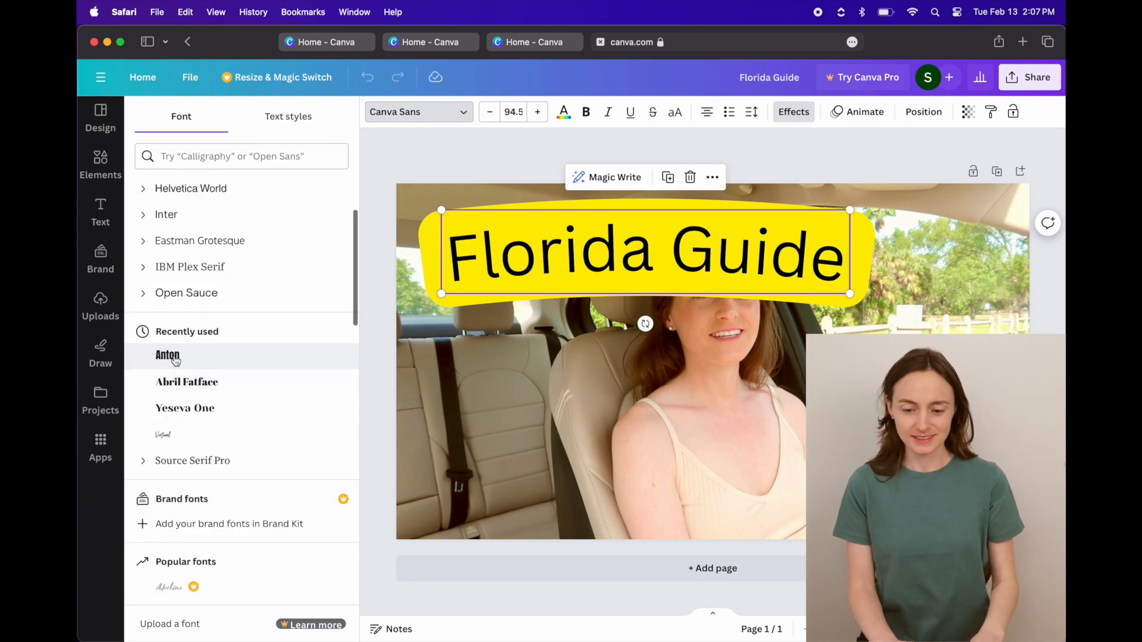
pyautogui.click(176, 359)
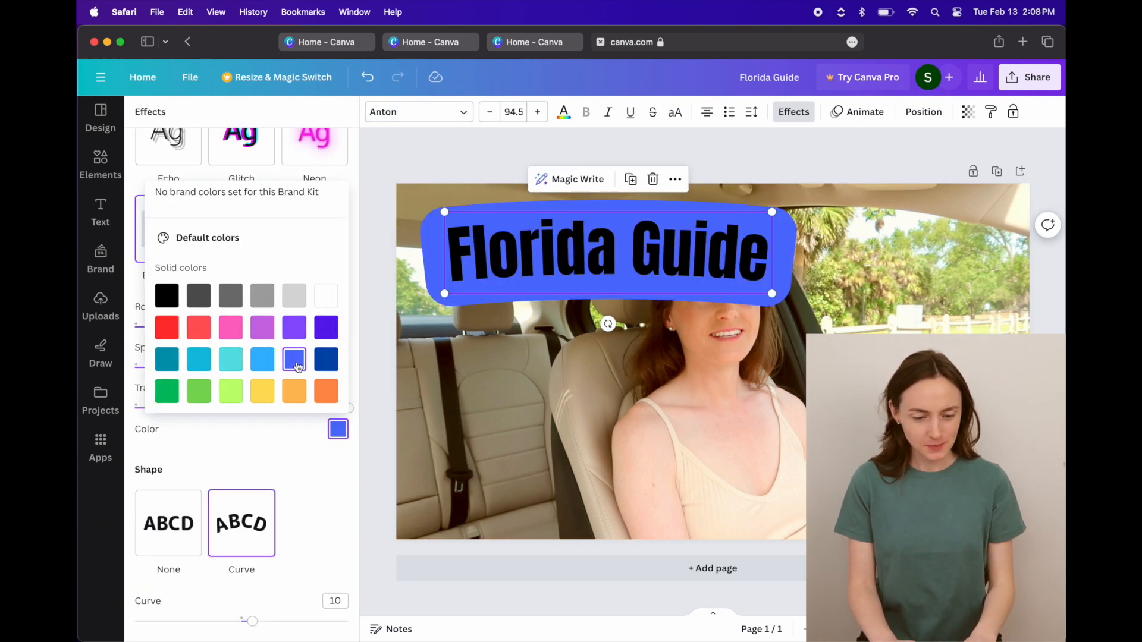
pyautogui.click(296, 332)
pyautogui.click(263, 330)
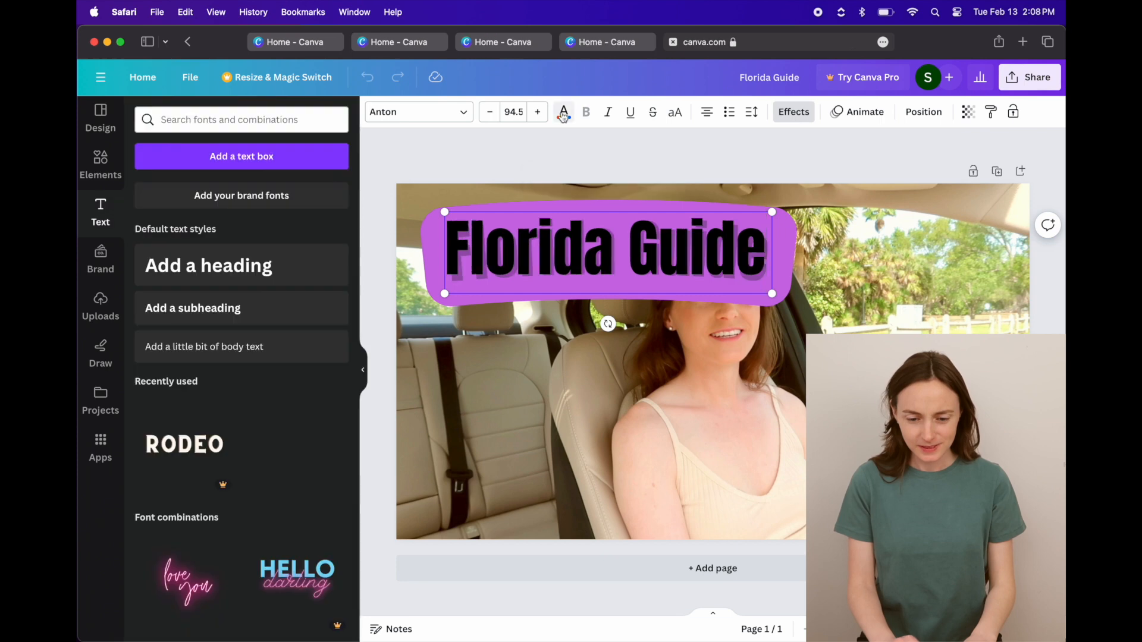
# Change the color of the "Florida Guide" lettering to white.
pyautogui.click(564, 112)
pyautogui.doubleClick(554, 261)
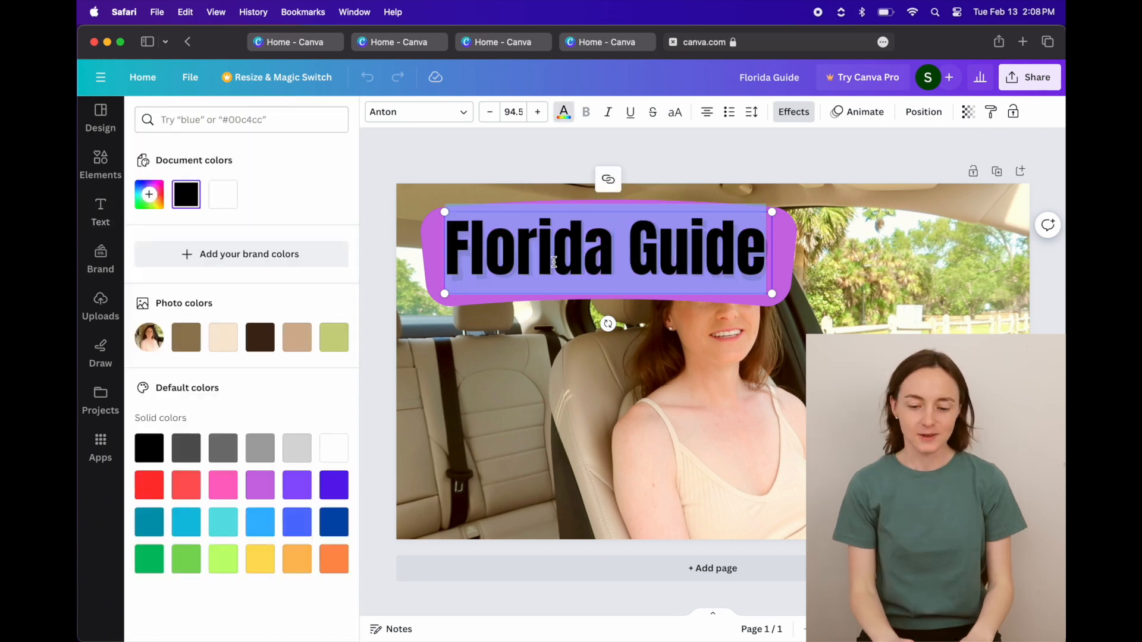
pyautogui.click(223, 195)
pyautogui.click(410, 259)
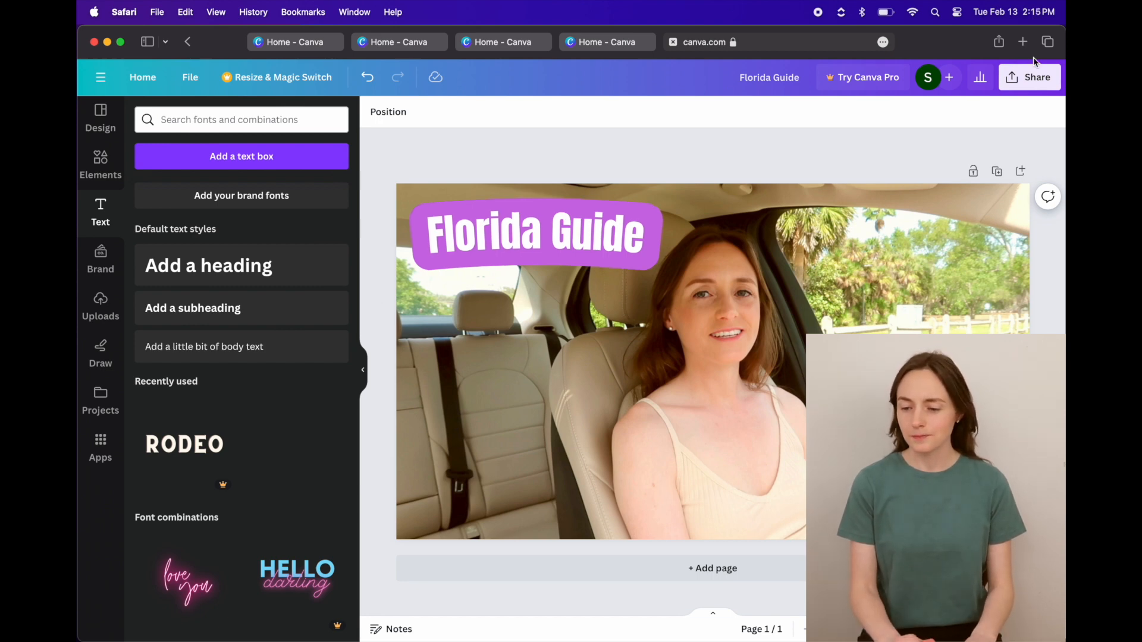
# Download the finished thumbnail design as a JPG file.
pyautogui.click(1020, 80)
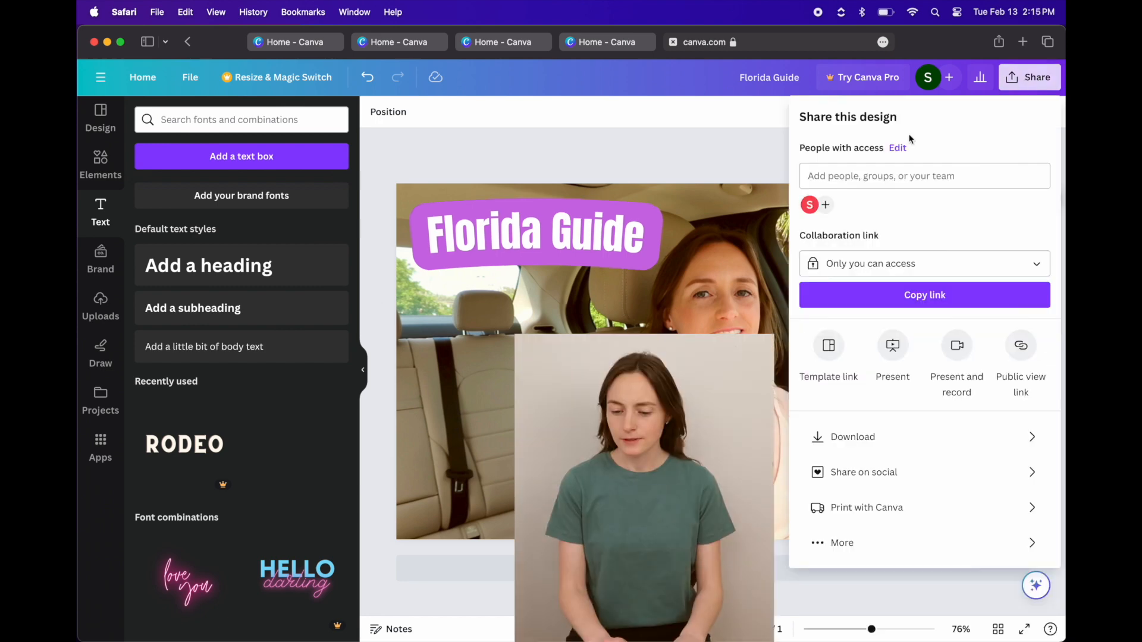
pyautogui.click(896, 443)
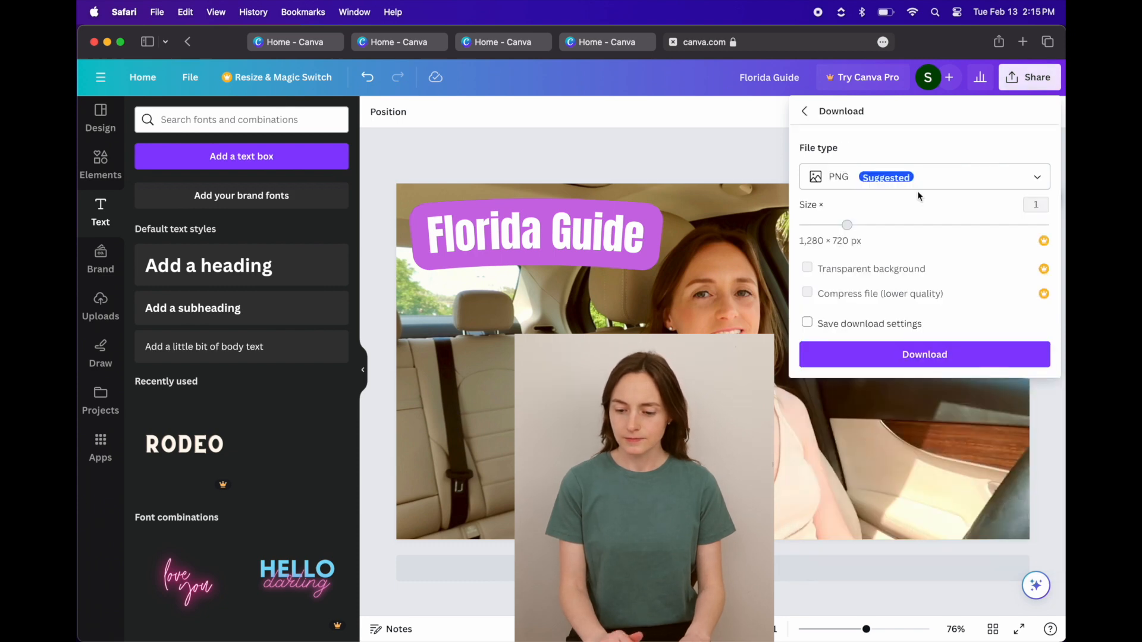
pyautogui.click(928, 184)
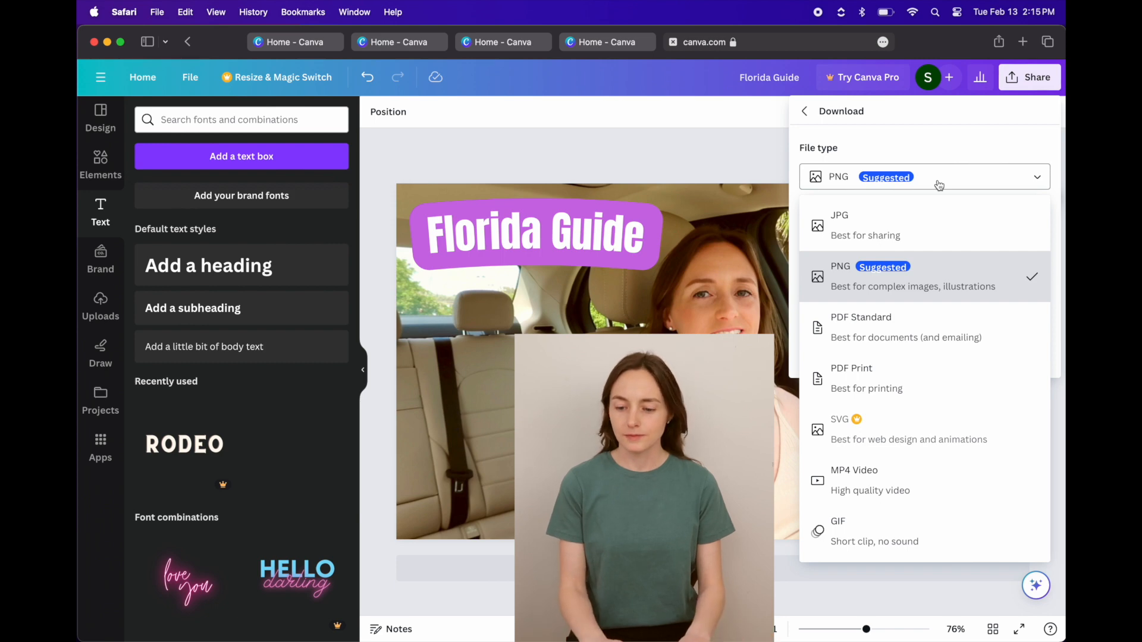
pyautogui.click(901, 231)
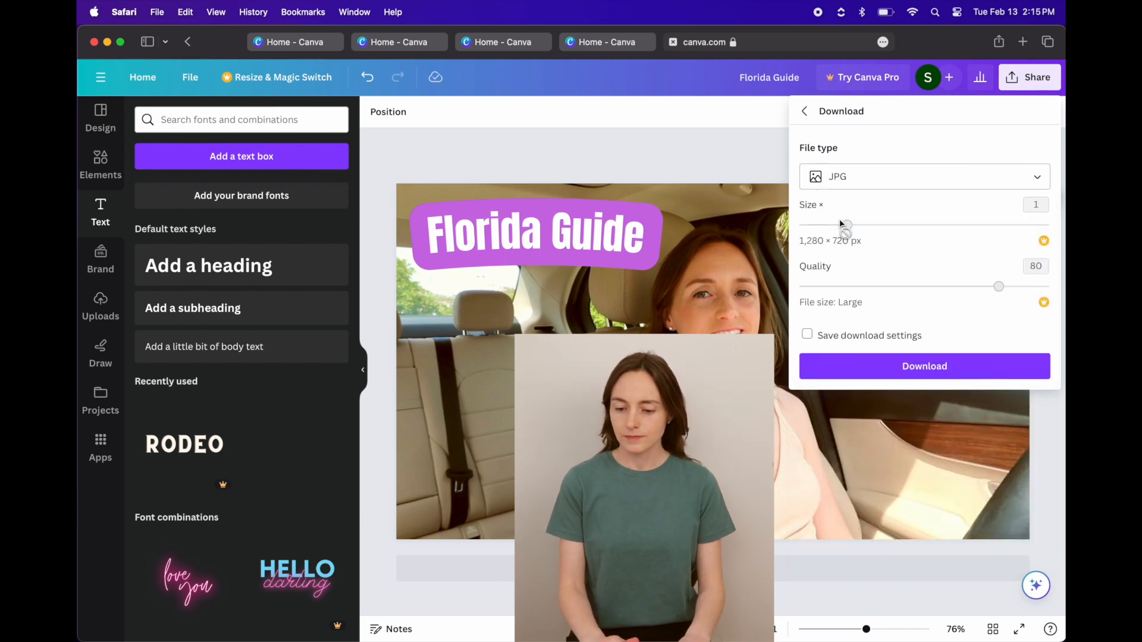
pyautogui.click(949, 375)
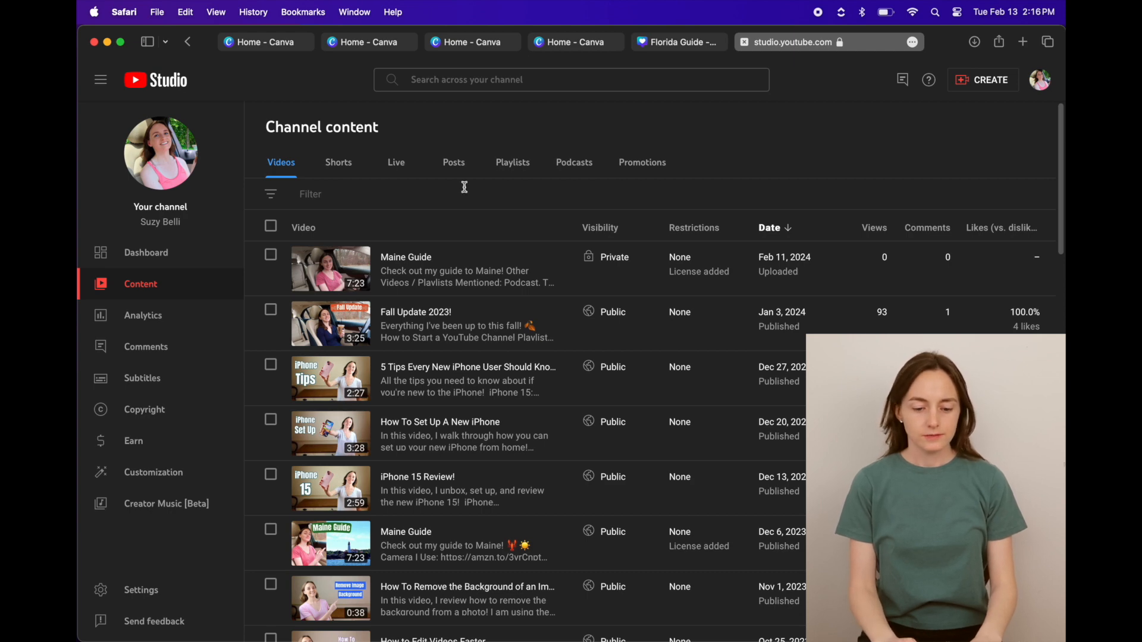
# In YouTube Studio, upload Florida Guide.jpg from Downloads as the thumbnail of the private Maine Guide video and save the change.
pyautogui.click(385, 285)
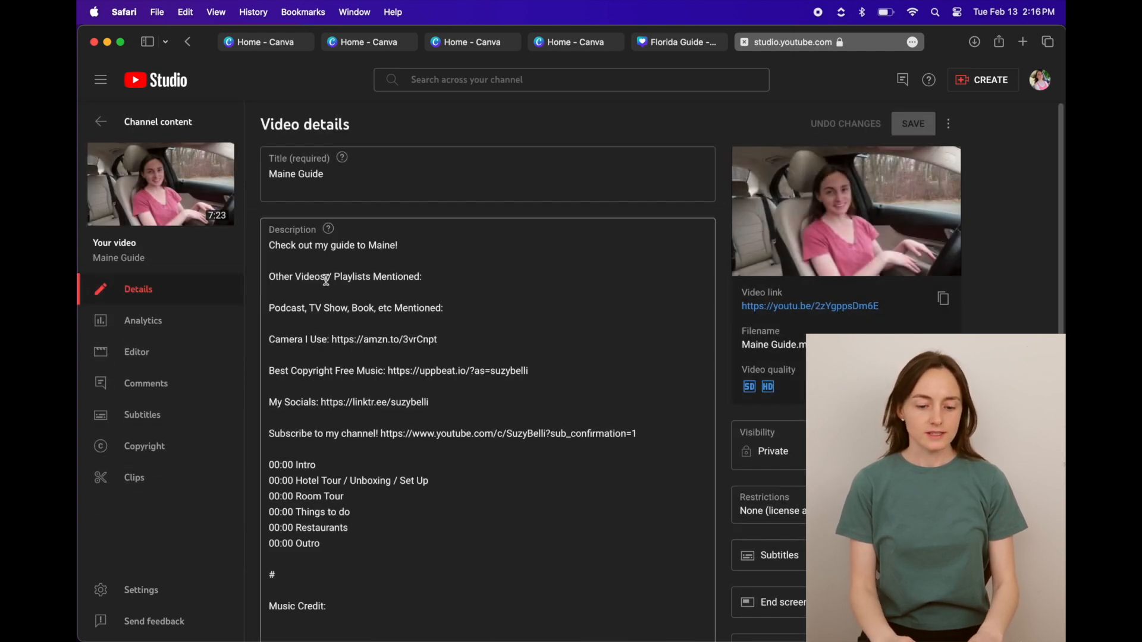
pyautogui.scroll(-10, 252, 359)
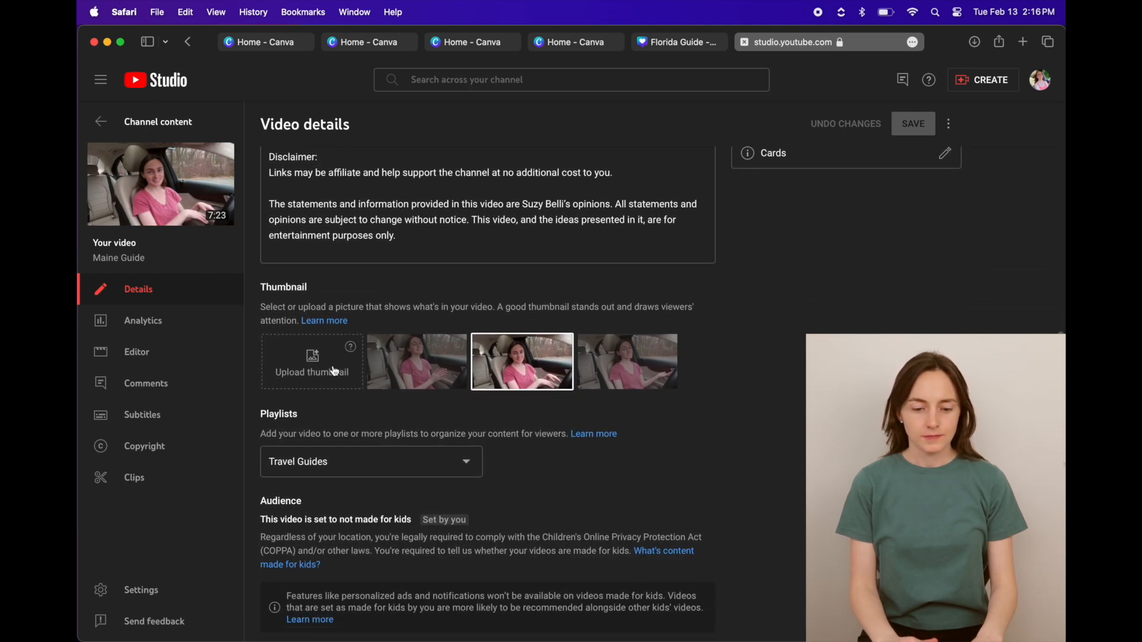
pyautogui.click(334, 371)
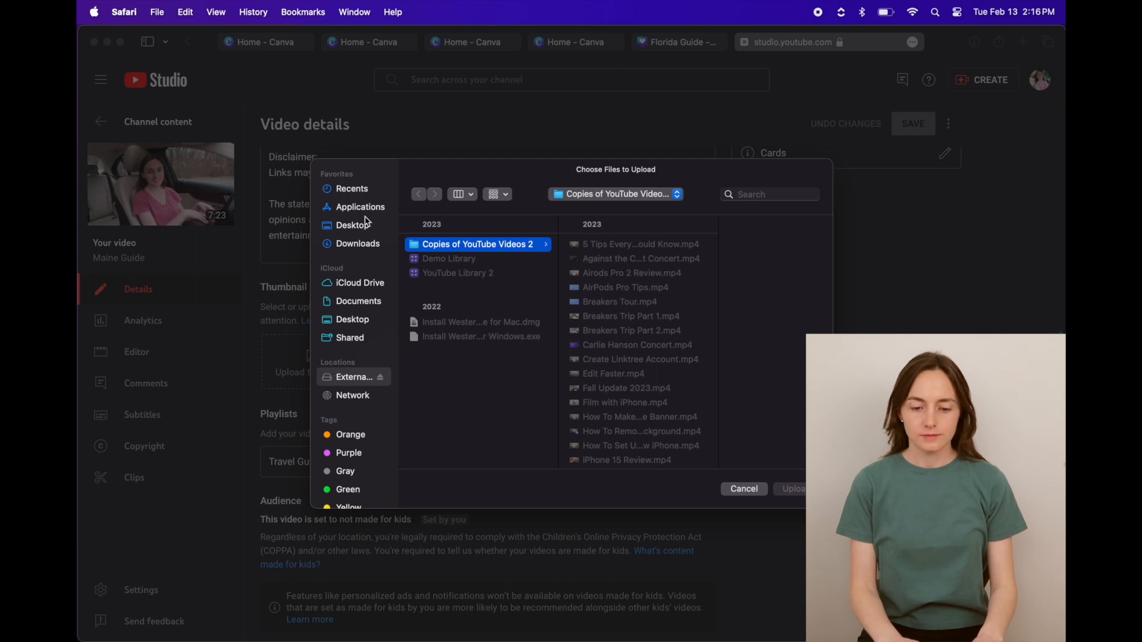
pyautogui.click(357, 244)
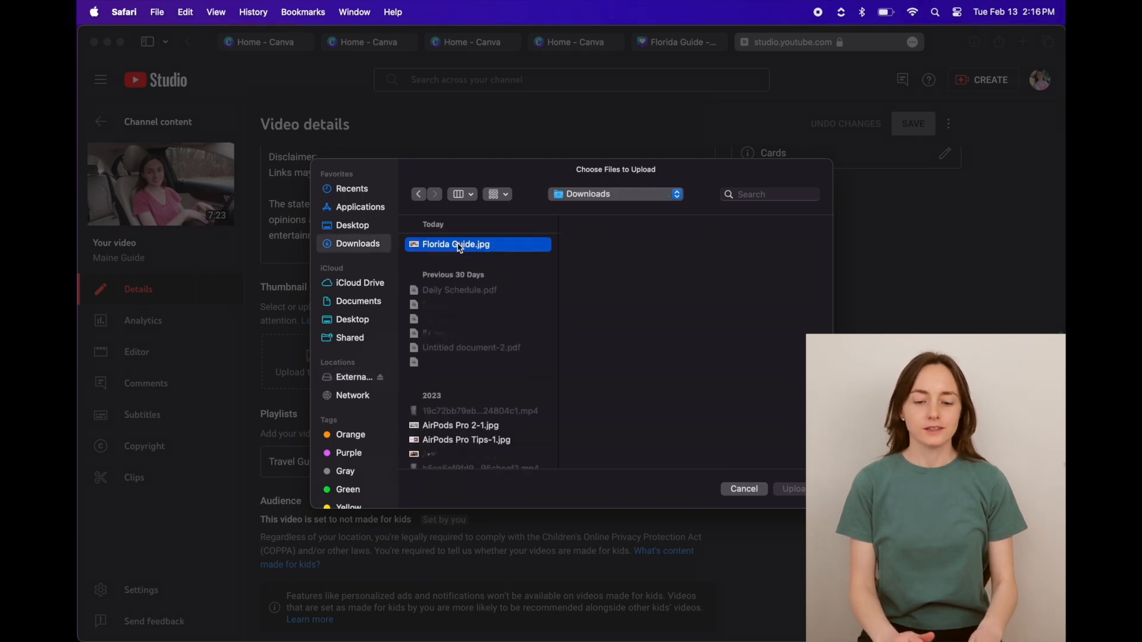
pyautogui.doubleClick(459, 245)
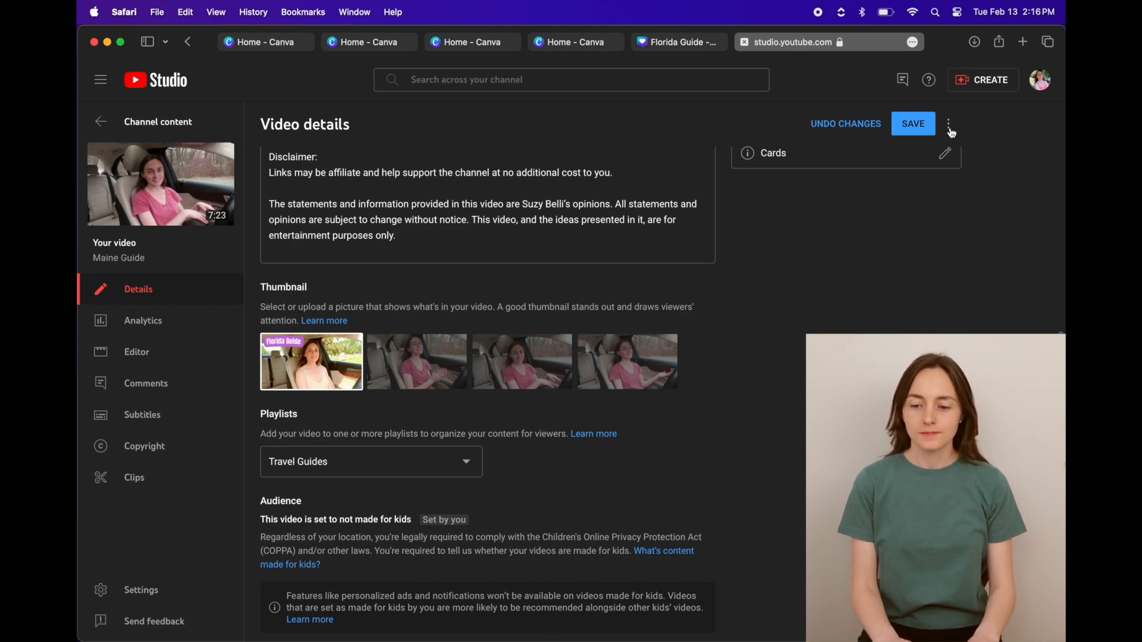
pyautogui.click(913, 124)
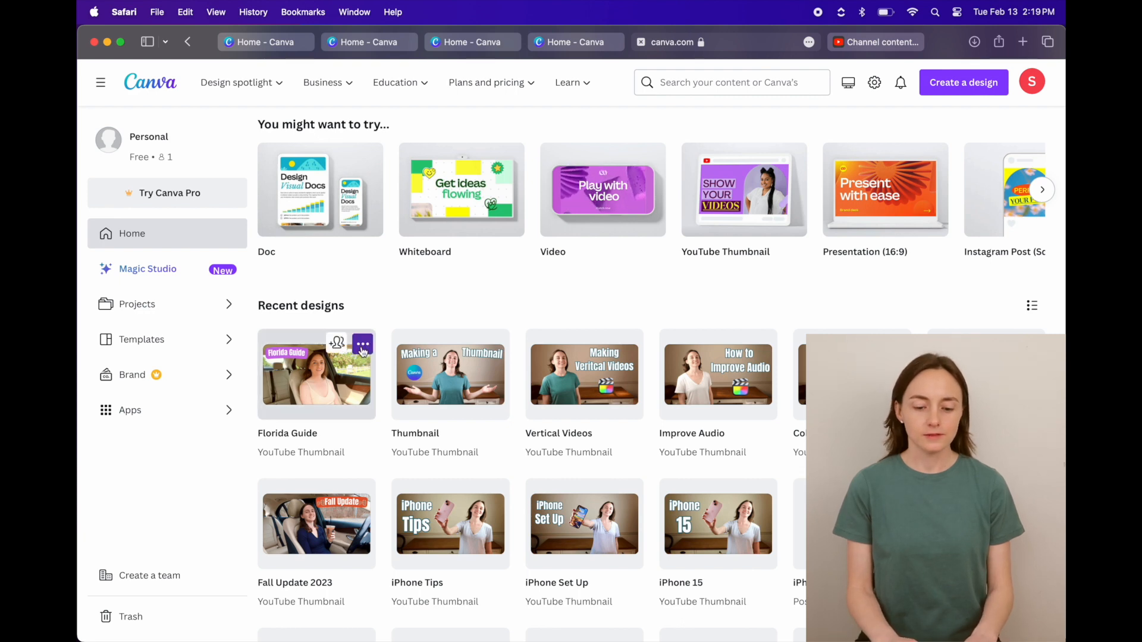
# Return to the Canva home page and make a copy of the Florida Guide design.
pyautogui.click(363, 345)
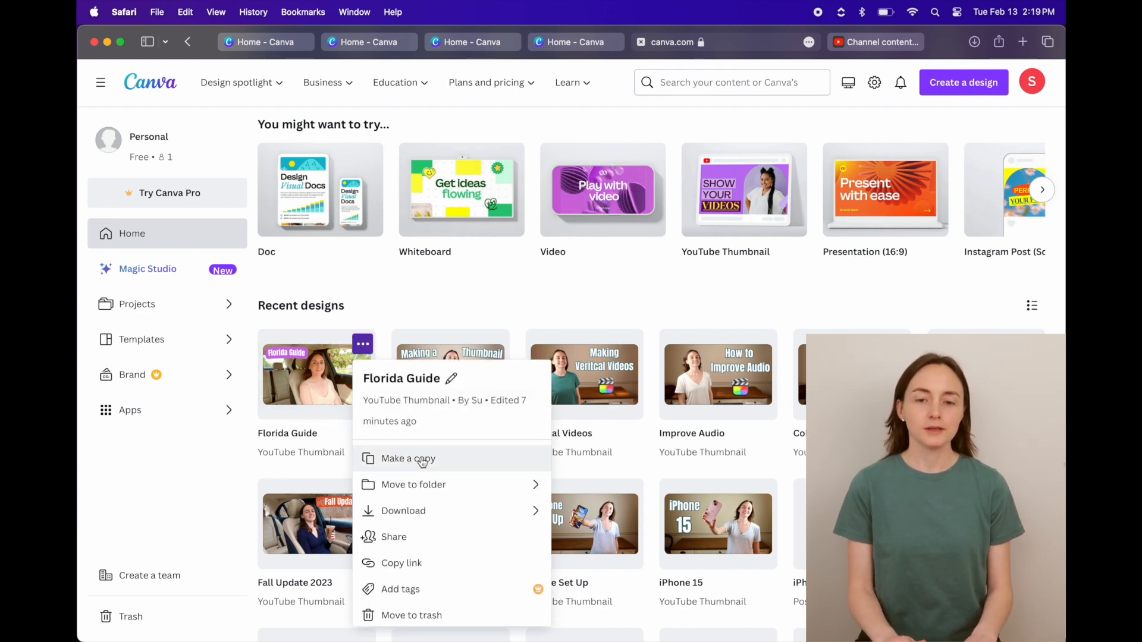
pyautogui.click(459, 459)
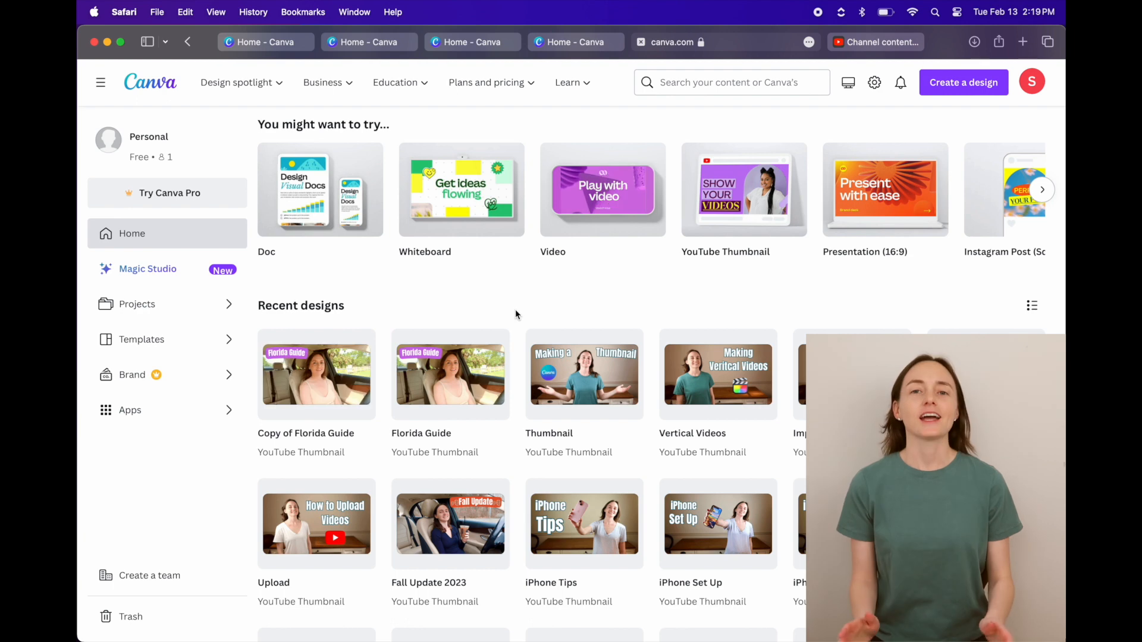